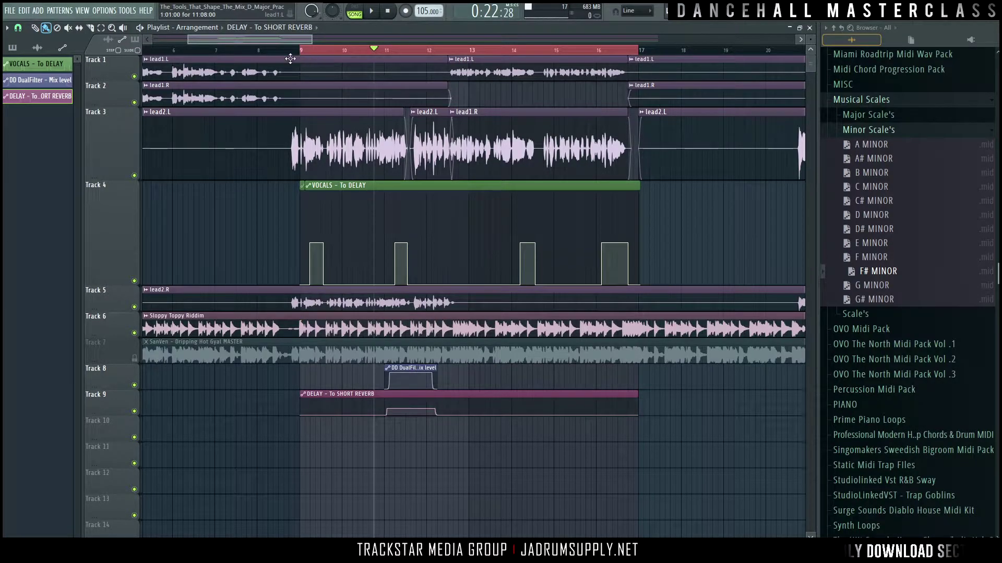
Move the playback position into bar 8, ahead of the vocal phrase, and hide the sample browser
left_click(279, 49)
scroll(280, 60, "up", 5)
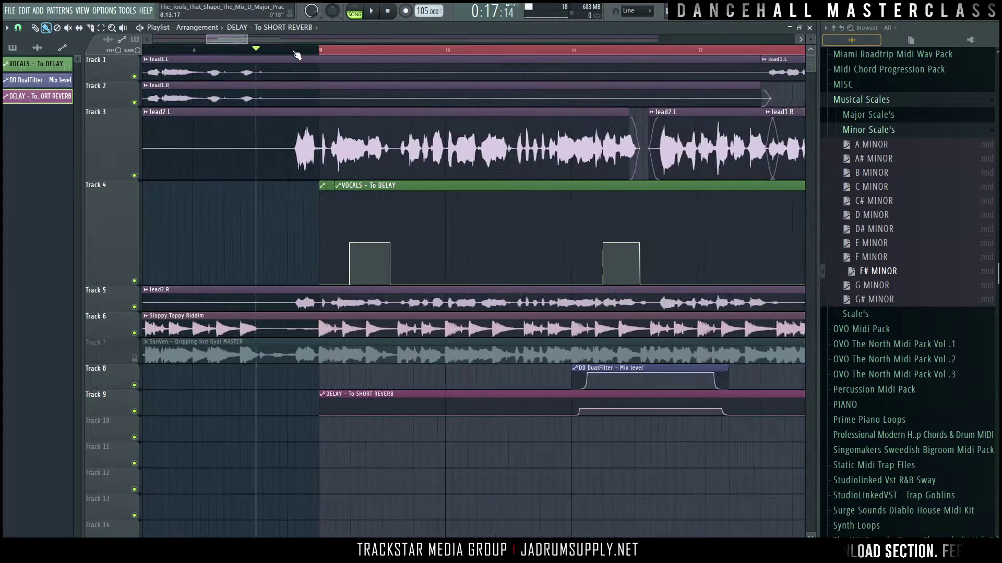
left_click(825, 28)
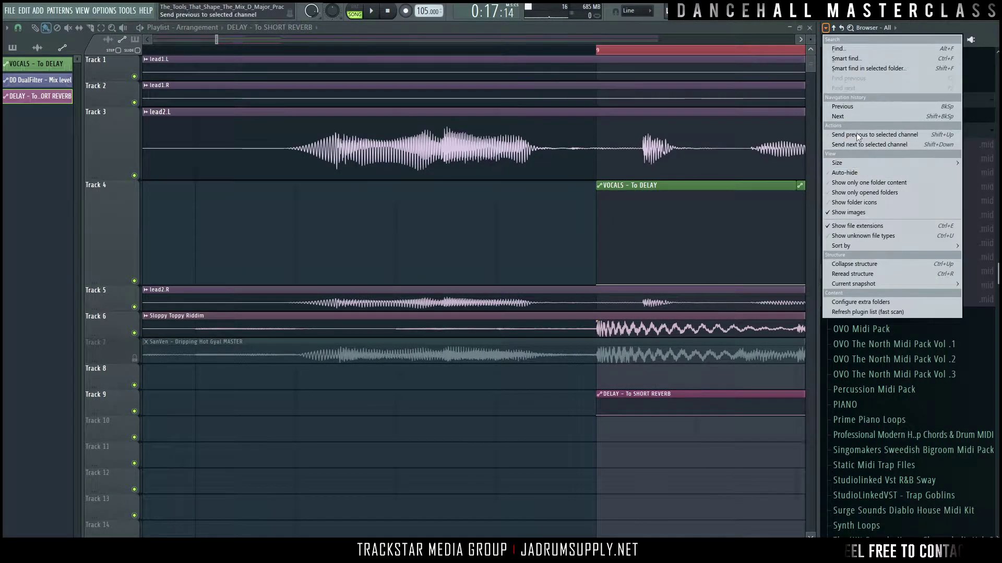
left_click(481, 385)
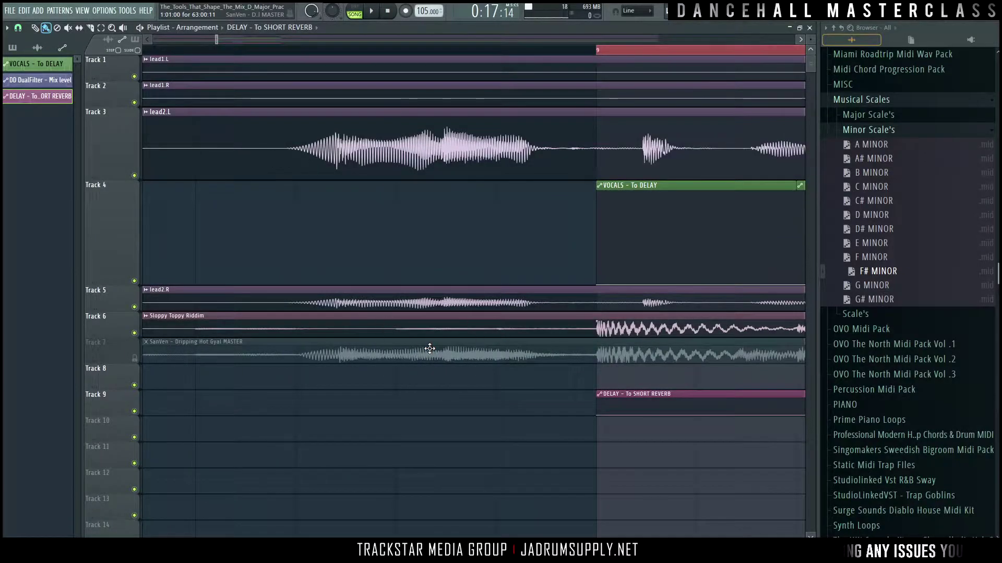
key("alt+F8")
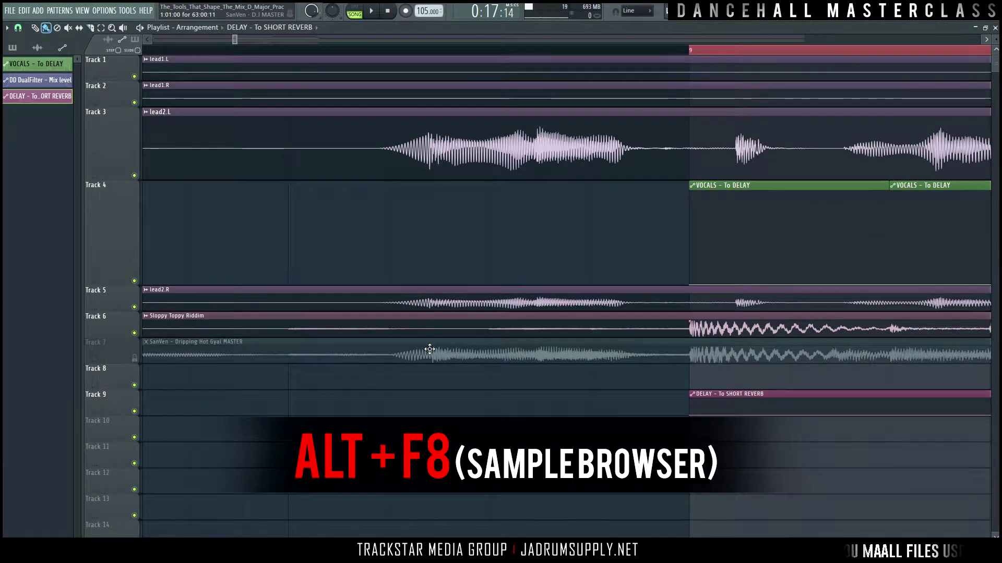
Set the playlist snap to none
scroll(459, 57, "down", 3)
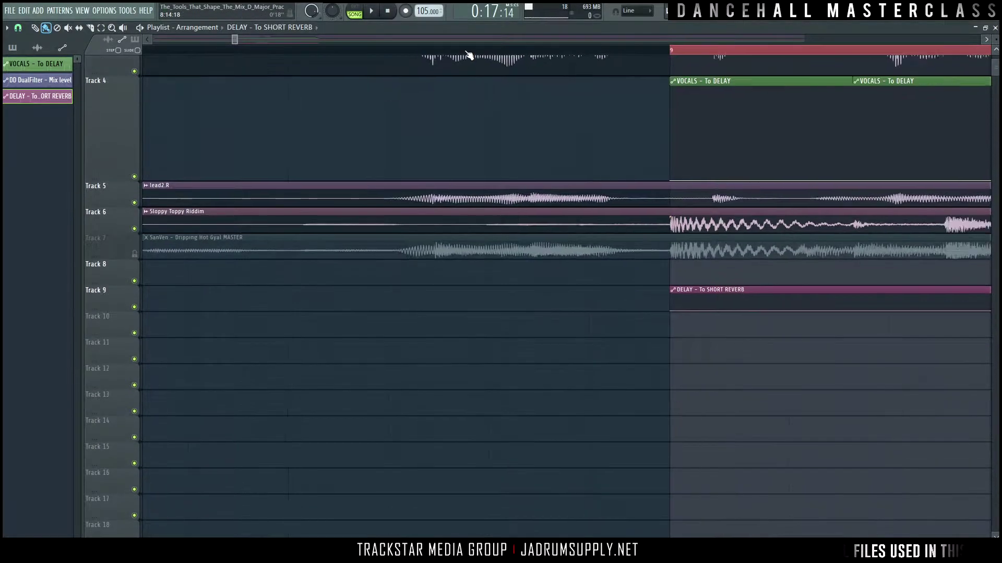
scroll(480, 99, "down", 5)
scroll(480, 108, "up", 3)
scroll(570, 61, "up", 1)
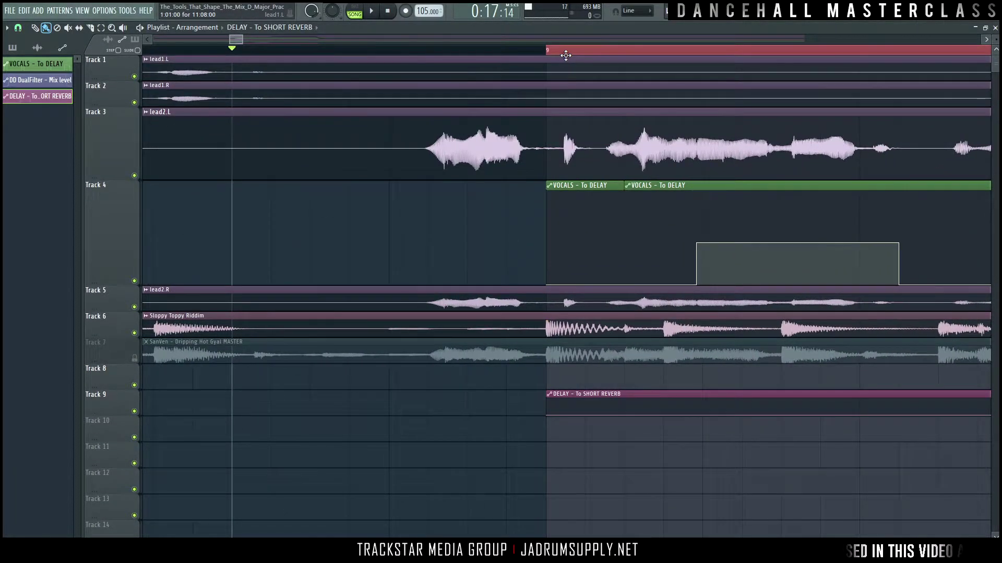
scroll(570, 54, "up", 3)
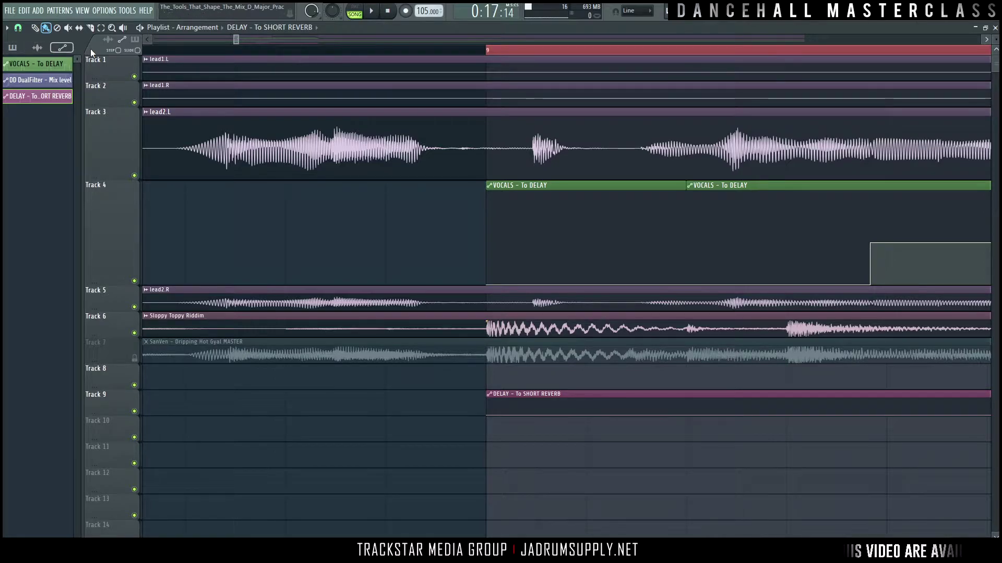
left_click(18, 28)
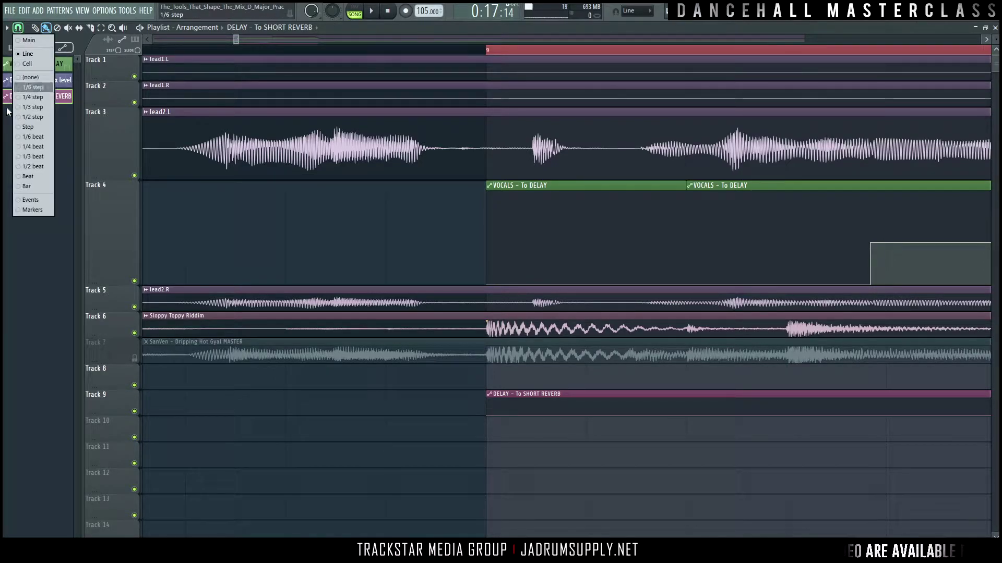
left_click(32, 78)
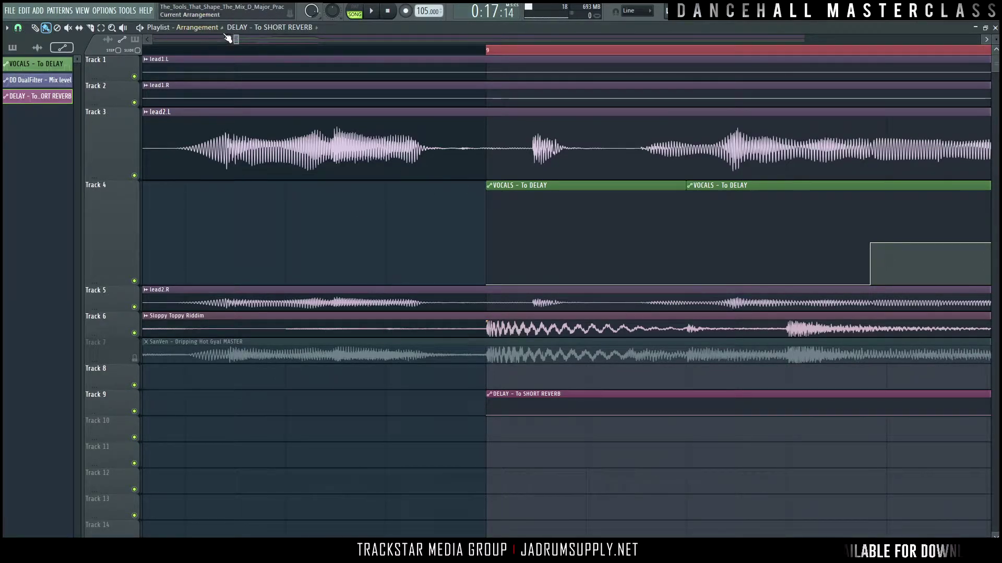
mouse_move(236, 39)
left_mouse_down()
mouse_move(277, 42)
mouse_move(232, 39)
left_mouse_up()
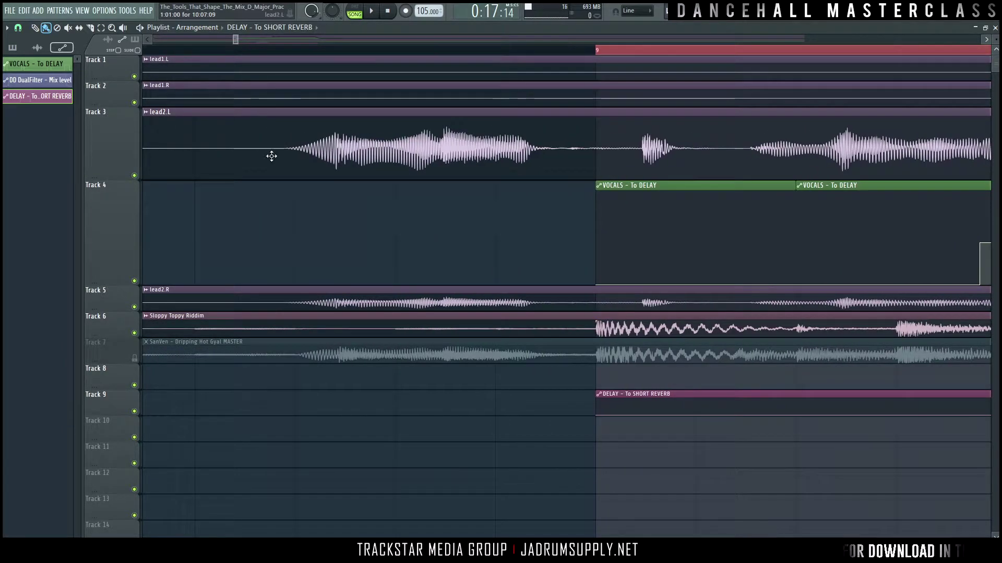
Play the vocal entry leading into bar 9 and check its levels in the mixer
mouse_move(422, 260)
left_mouse_down()
mouse_move(385, 255)
mouse_move(320, 378)
mouse_move(268, 174)
mouse_move(522, 216)
mouse_move(414, 298)
mouse_move(224, 336)
mouse_move(937, 262)
mouse_move(3, 188)
mouse_move(926, 327)
mouse_move(590, 298)
mouse_move(409, 313)
left_mouse_up()
key("space")
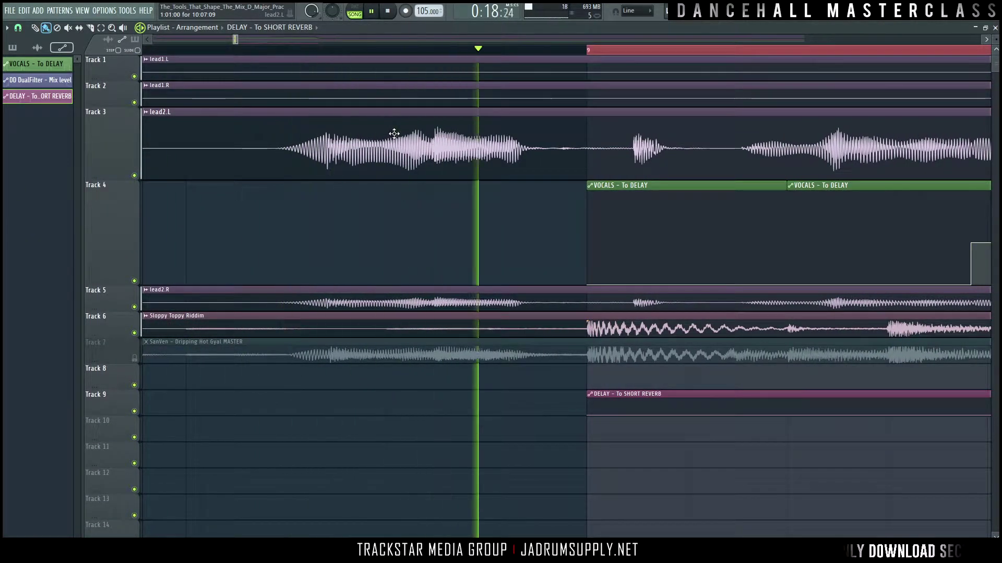
key("space")
key("F9")
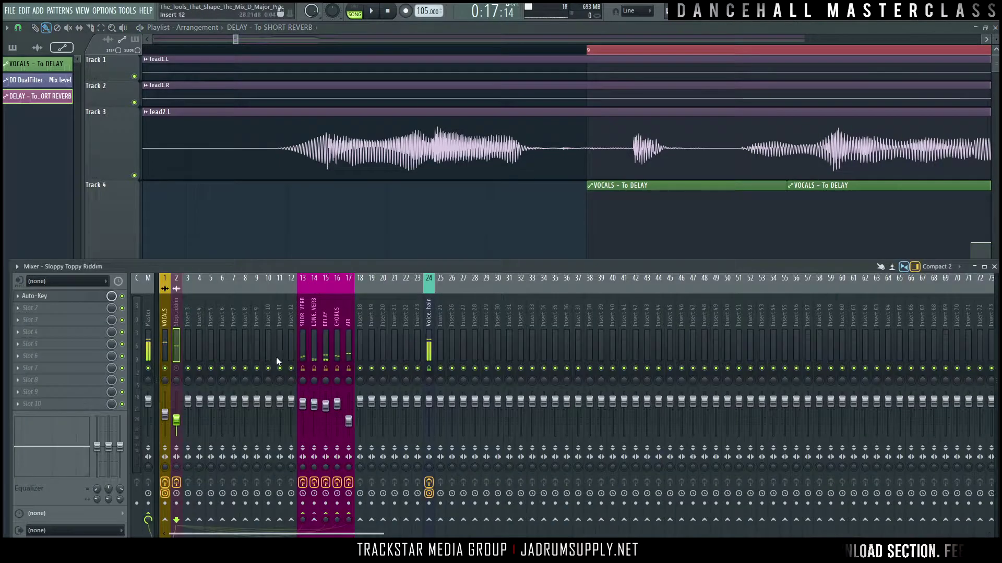
key("space")
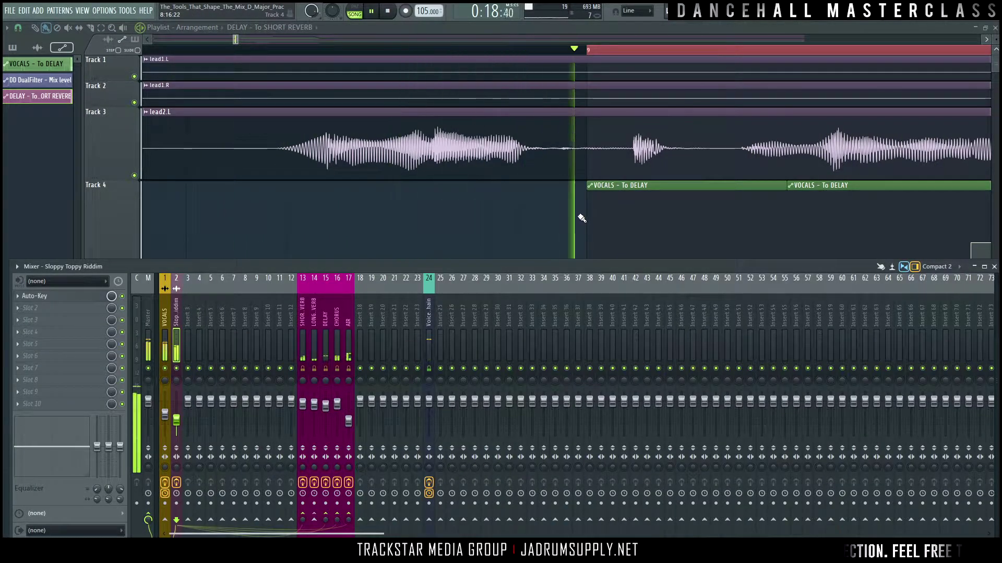
key("space")
key("F9")
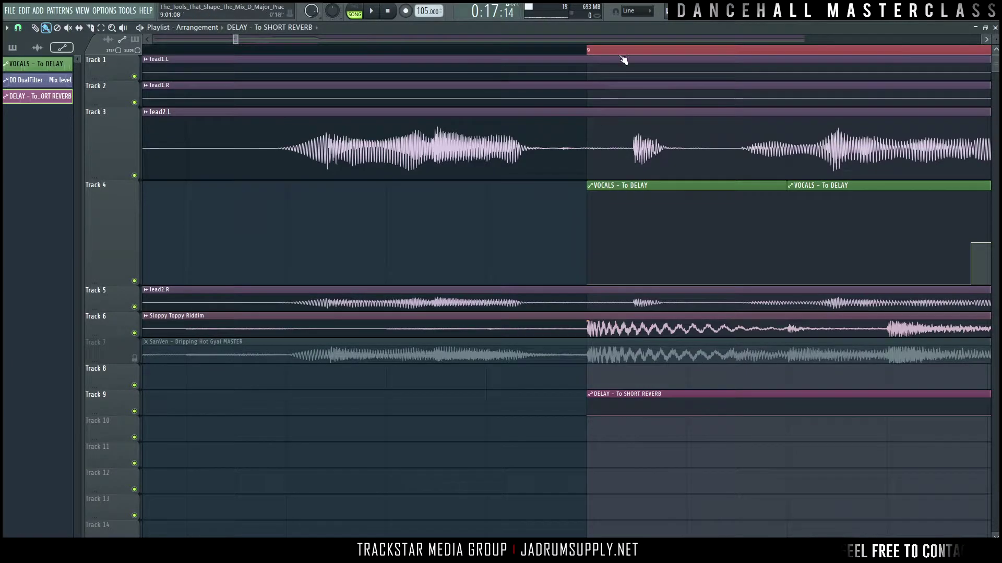
Slice the lead2.L clip on Track 3 in the silence just before the vocal phrase leading into bar 9
left_click_drag(236, 39, 236, 40)
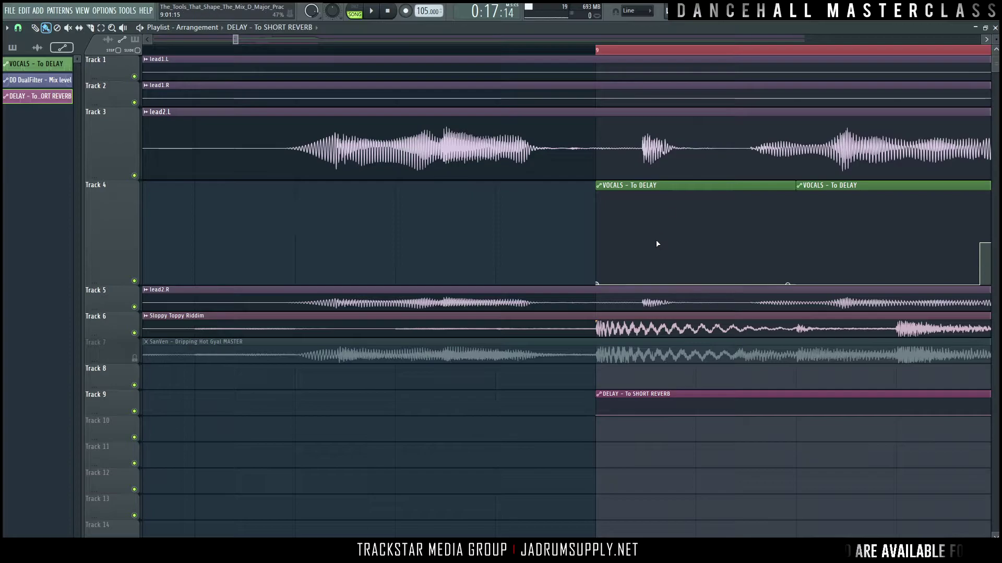
left_click(665, 155)
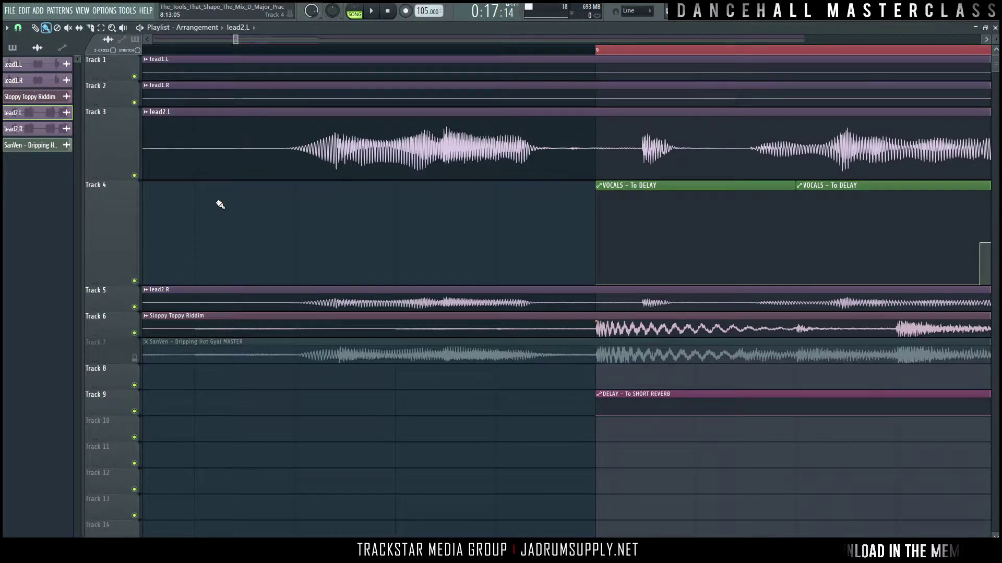
left_click_drag(222, 206, 197, 169)
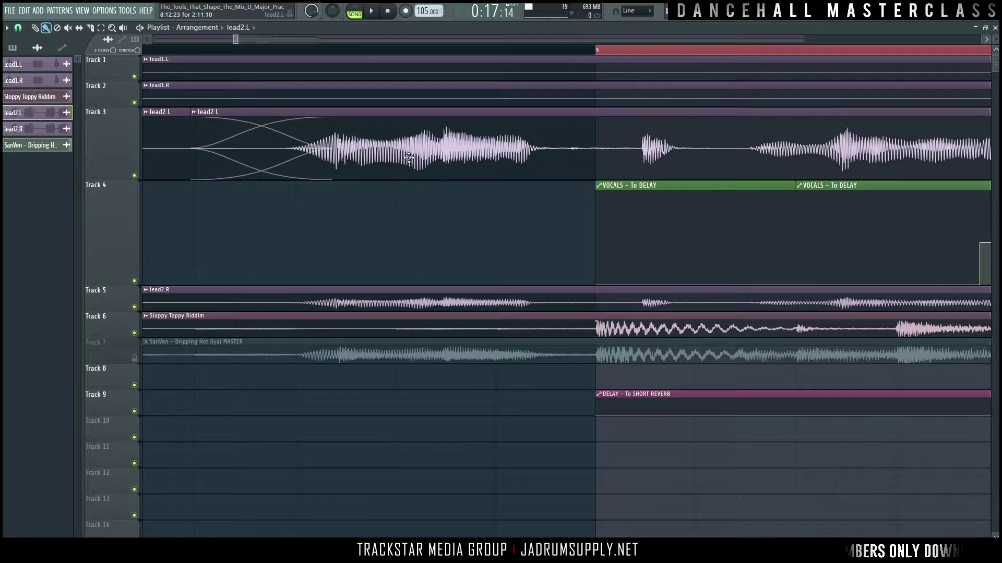
Shorten the earlier lead2.L piece so it ends about midway through bar 7, leaving a gap before the sliced phrase
scroll(331, 52, "down", 1)
scroll(331, 52, "down", 3)
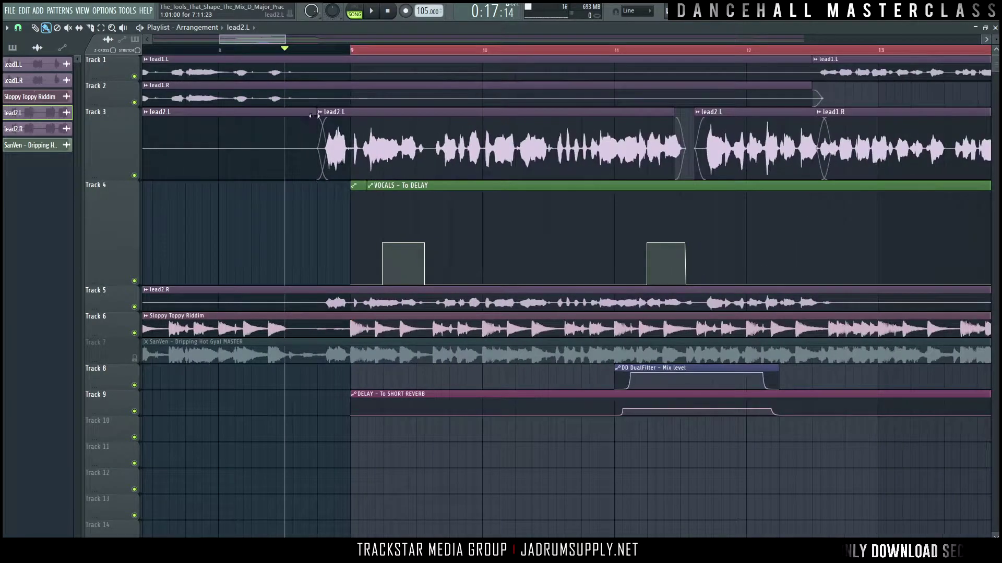
left_click_drag(312, 114, 154, 114)
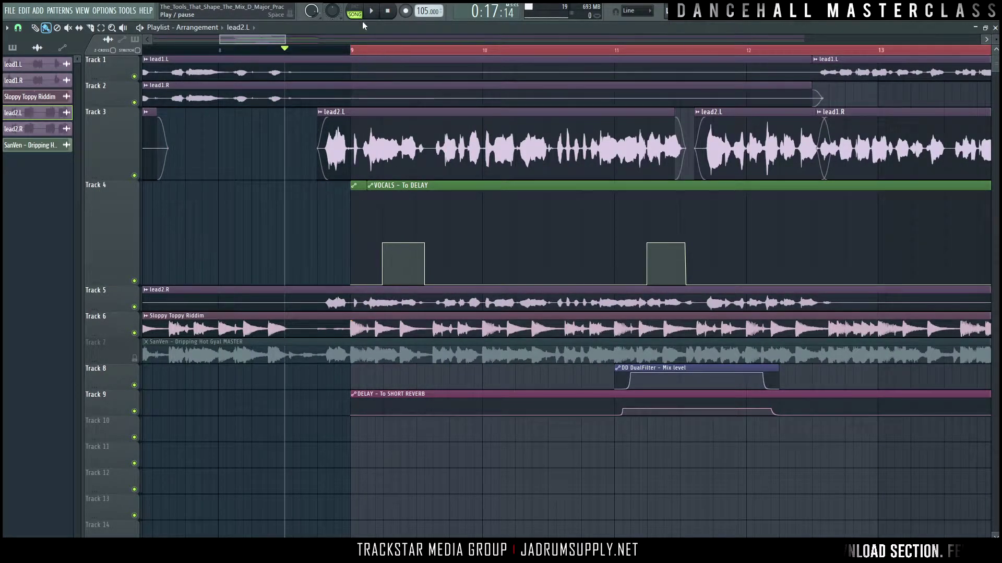
Shift the sliced lead2.L clip earlier so its short vocal hit starts exactly on bar 9, and play it back
scroll(361, 51, "up", 3)
scroll(361, 52, "up", 3)
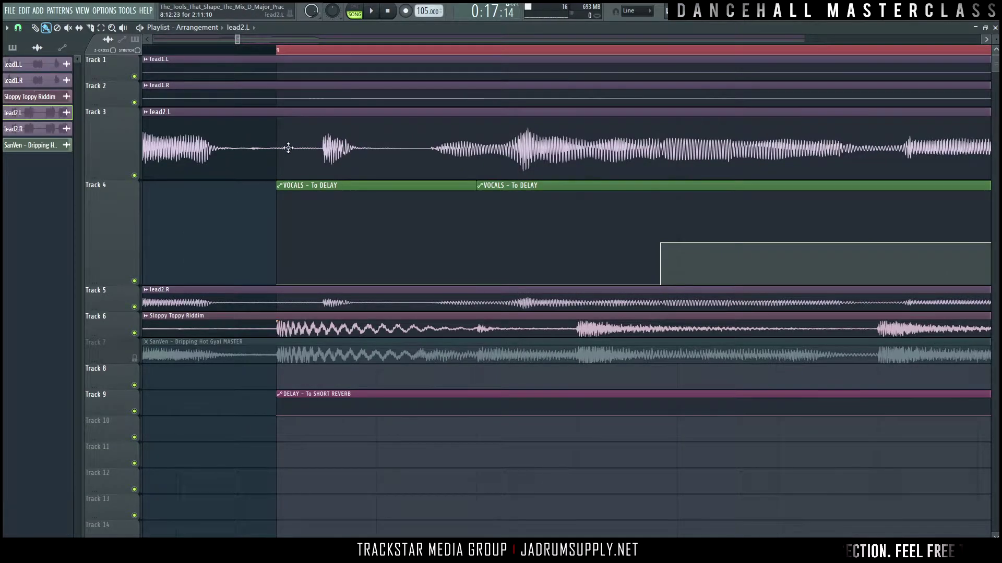
left_click_drag(328, 168, 283, 160)
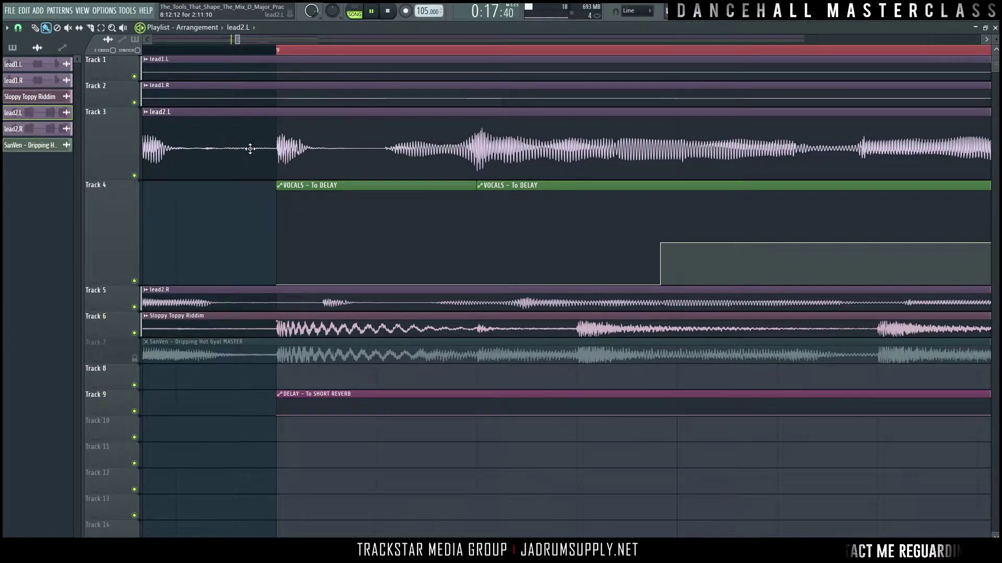
key("space")
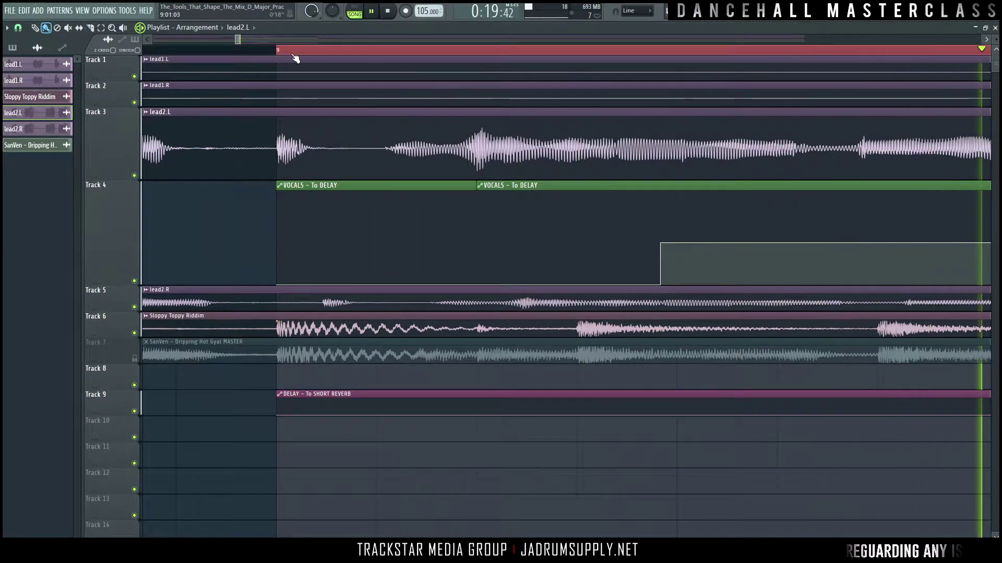
scroll(300, 52, "down", 8)
key("space")
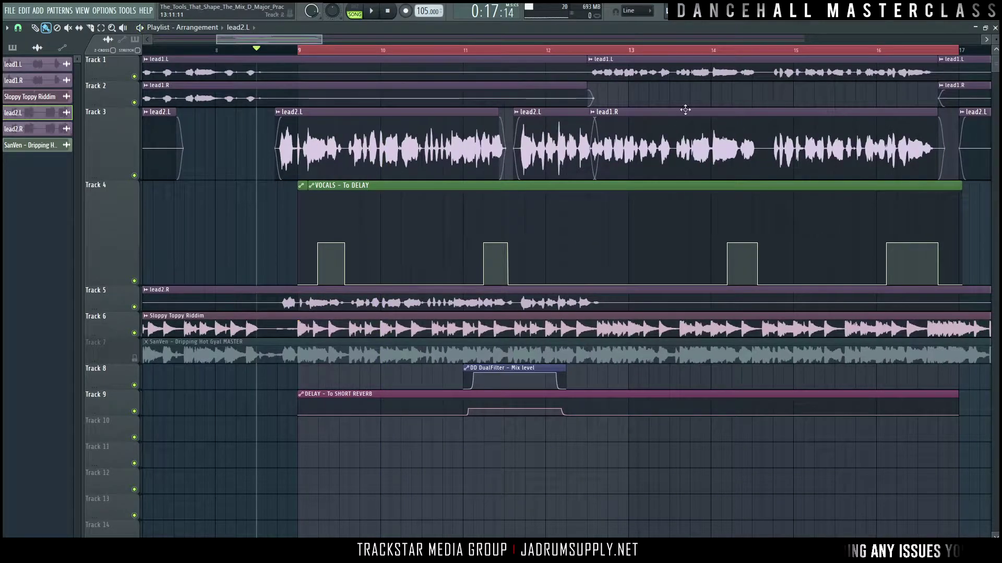
Mute the DELAY and CHORUS mixer tracks and mixer track 17 while playing the vocal section
key("F9")
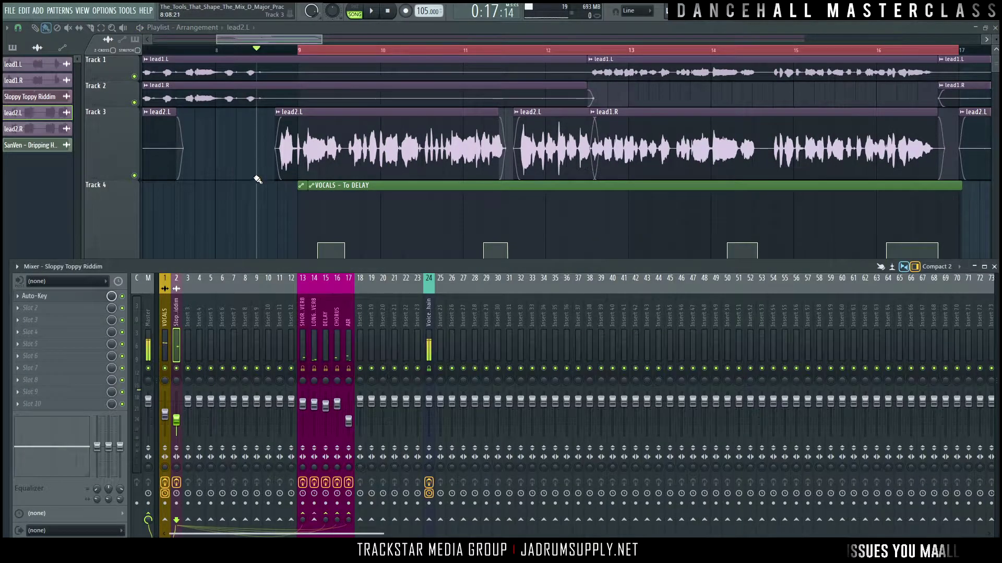
key("space")
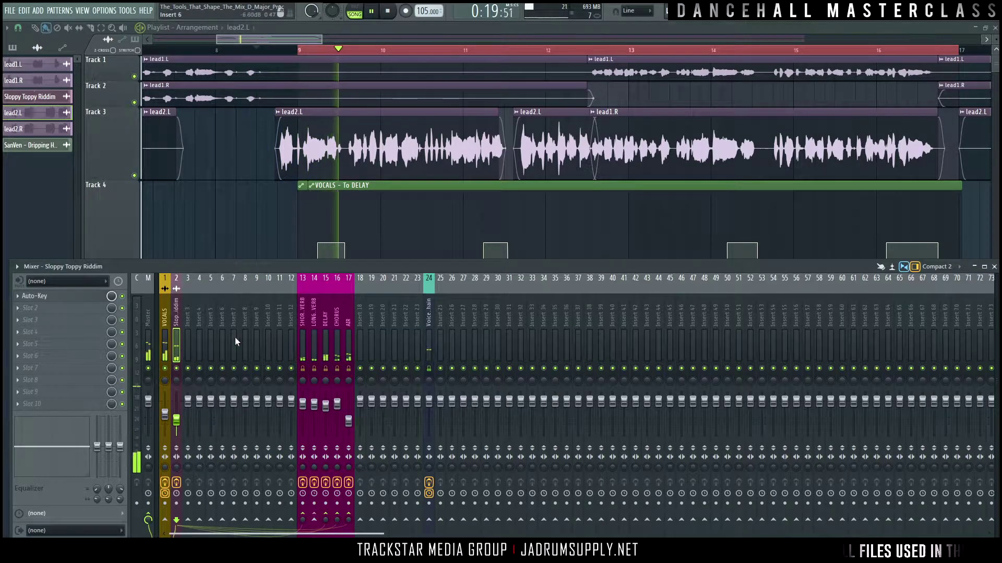
left_click(348, 371)
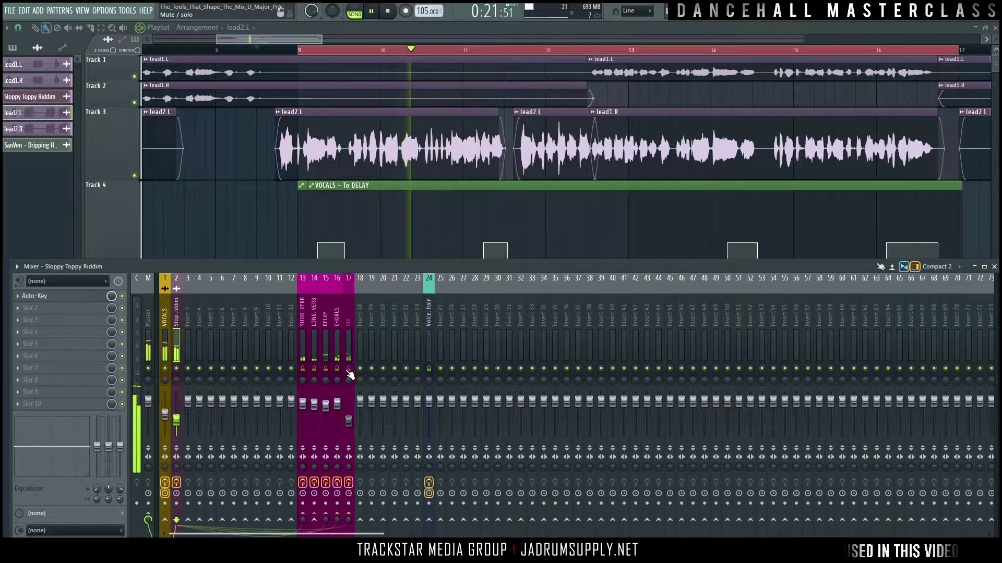
left_click(338, 371)
left_click(326, 371)
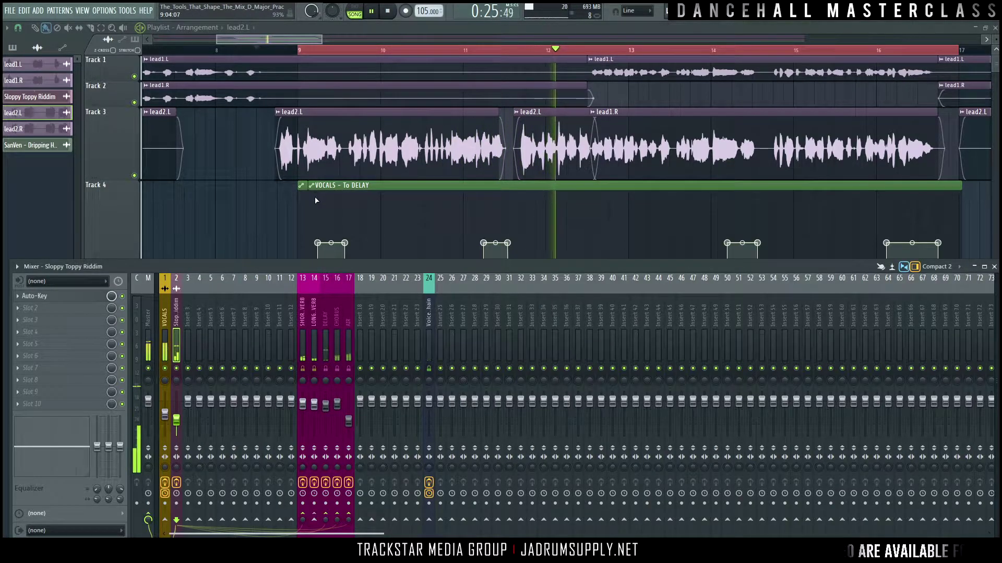
key("space")
key("F9")
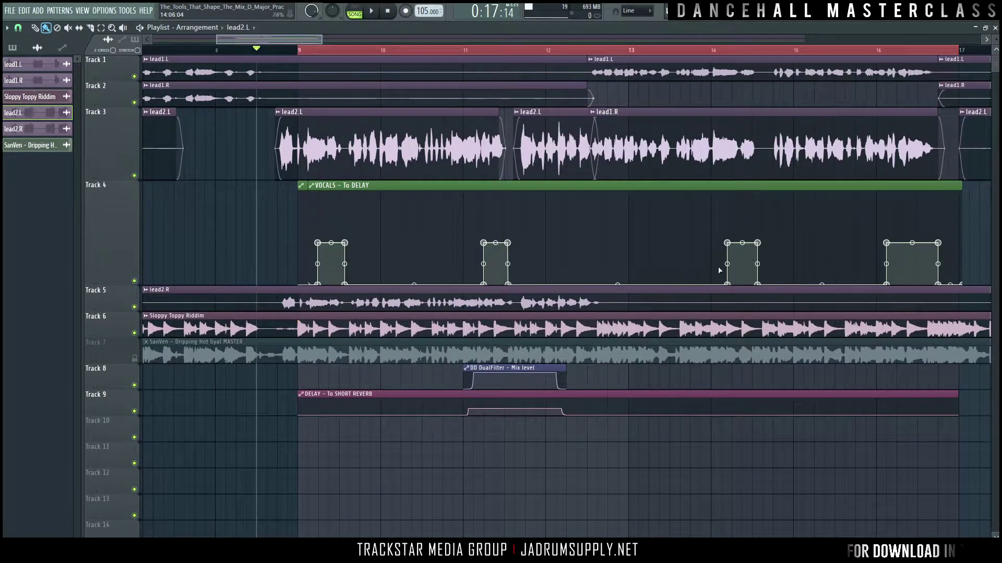
Mute Track 5 and delete its lead2.R clip
scroll(293, 48, "up", 5)
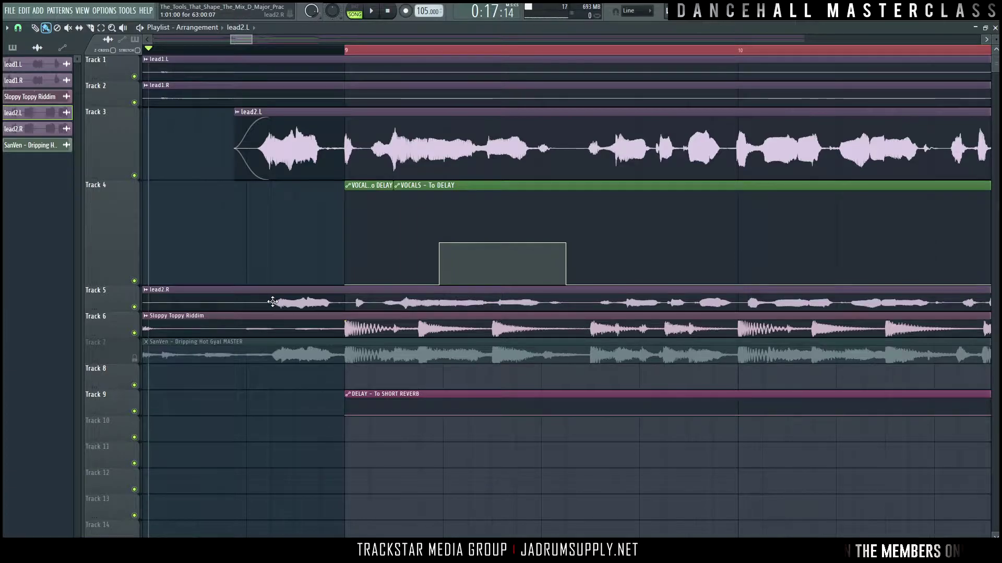
left_click(134, 307)
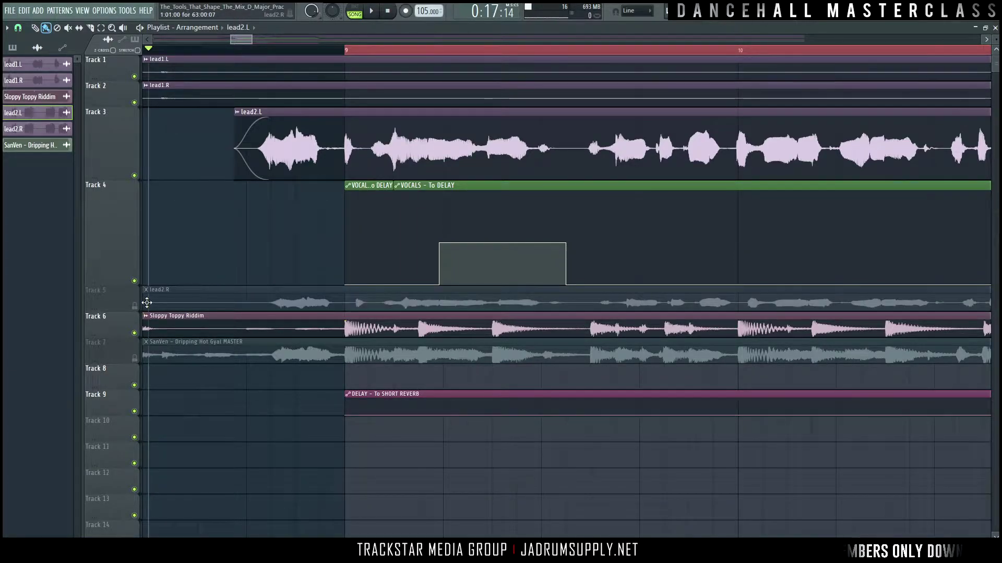
right_click(277, 300)
Play the shifted lead2.L vocal on its own into bar 9 to check its timing
scroll(358, 52, "down", 5)
scroll(361, 70, "down", 3)
scroll(361, 70, "up", 3)
key("space")
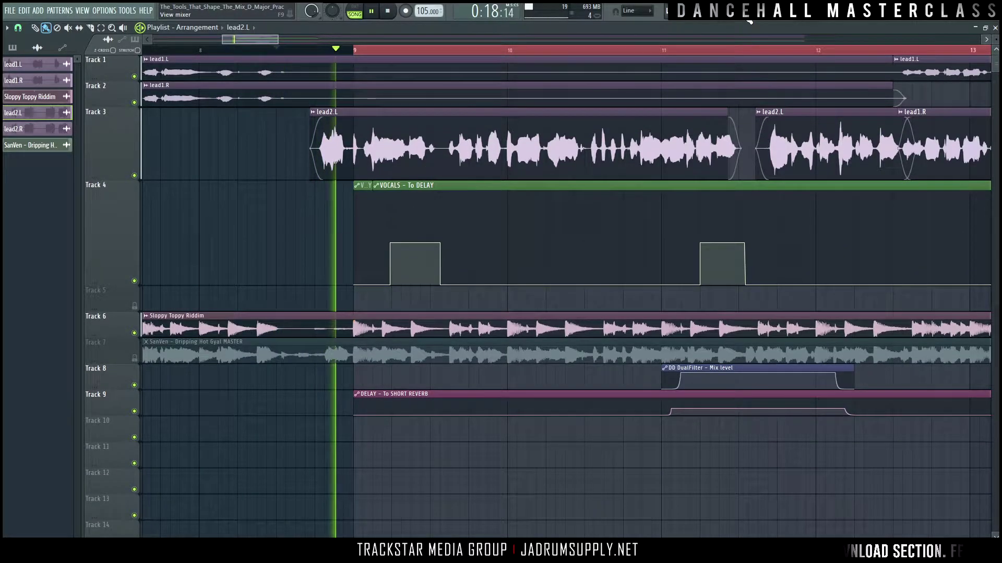
left_click(749, 21)
key("space")
Centre the pan of the lead2.L channel and play the section back with the mixer shown
double_click(407, 123)
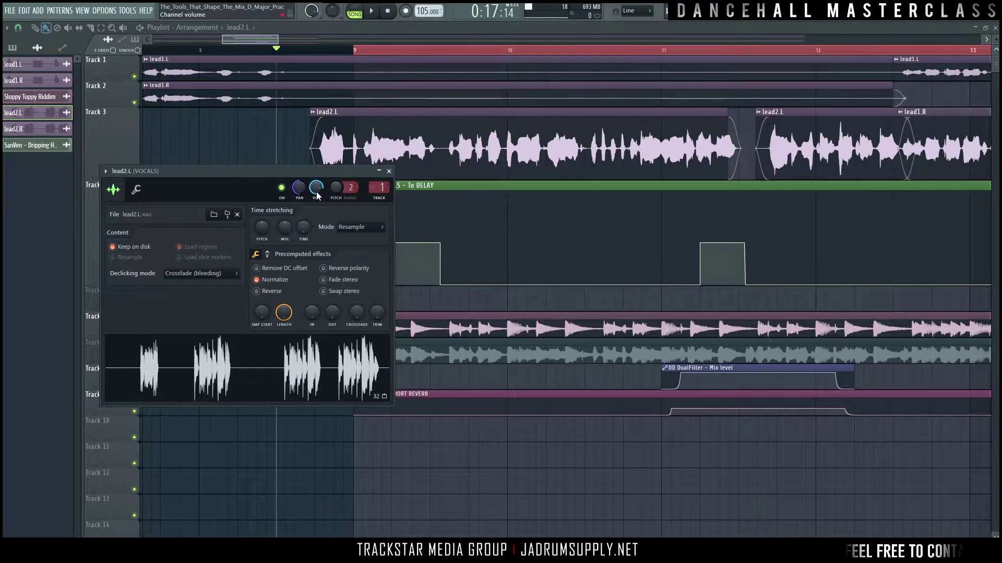
key("space")
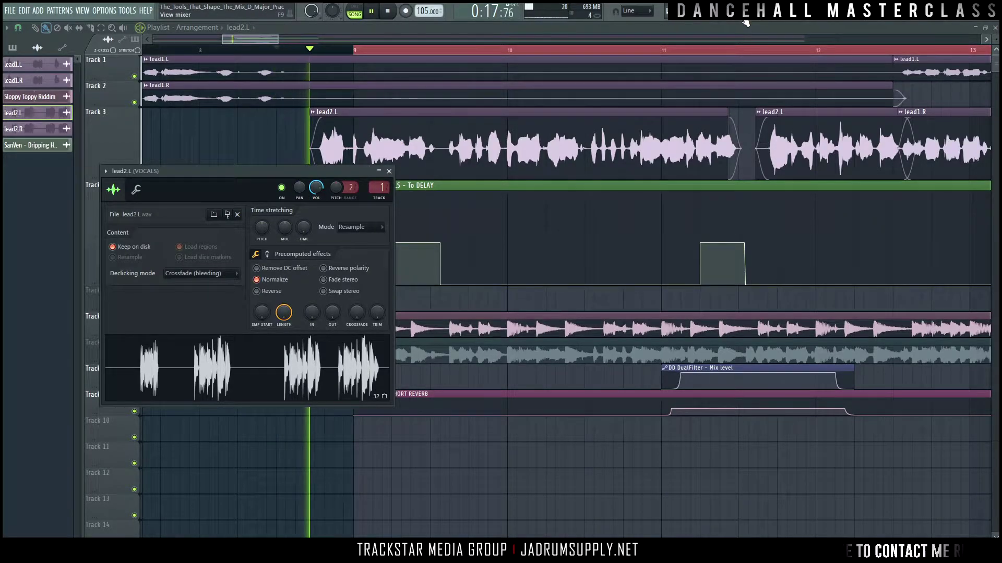
key("F9")
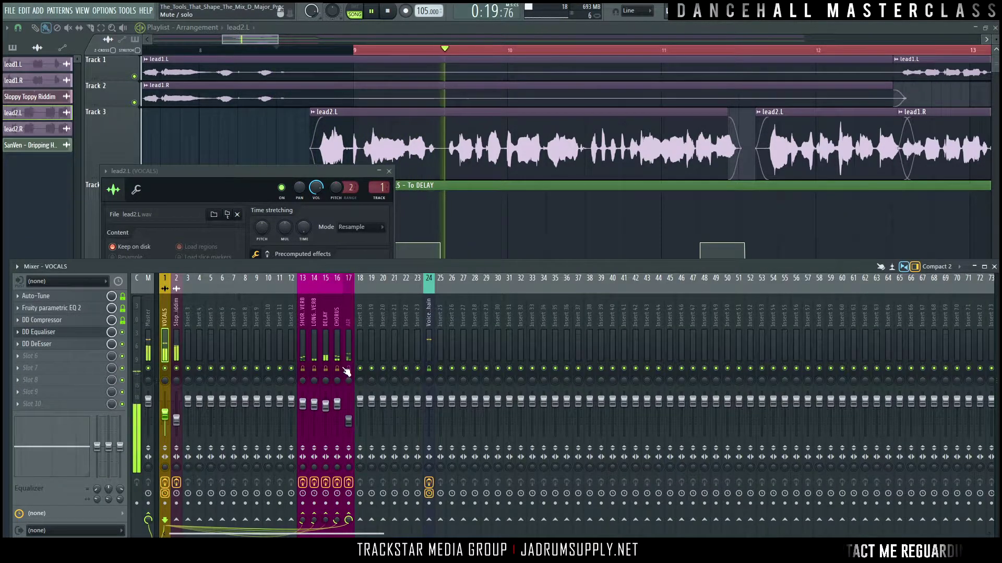
left_click(278, 137)
key("space")
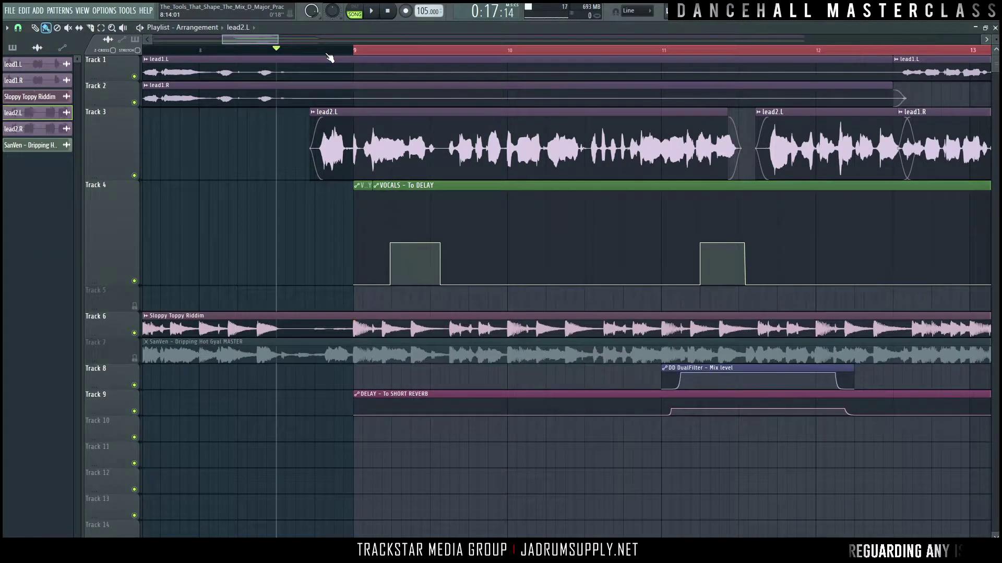
Play the section while comparing the lead2.L waveform with the riddim's beat around bar 9
scroll(332, 54, "up", 3)
scroll(397, 49, "up", 5)
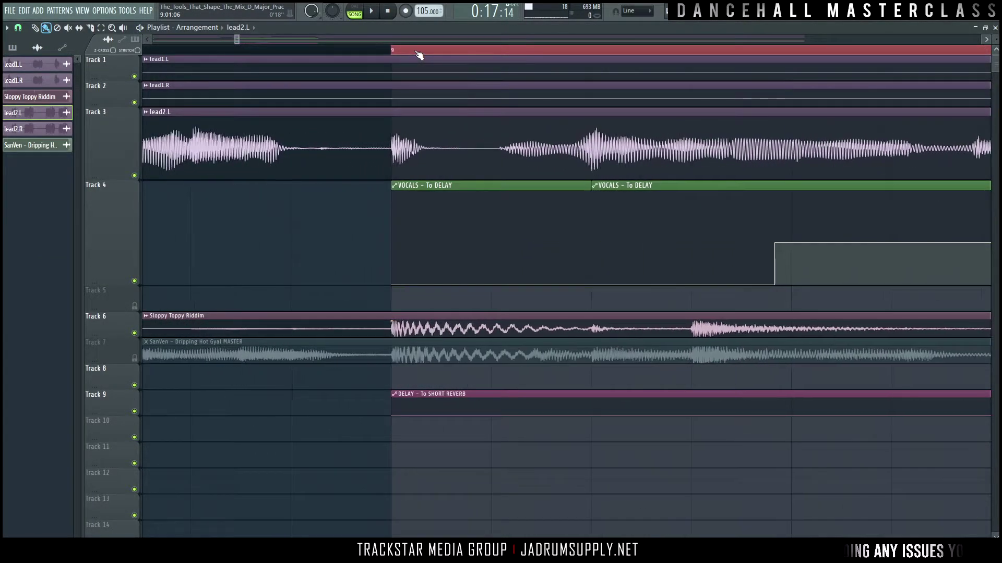
key("space")
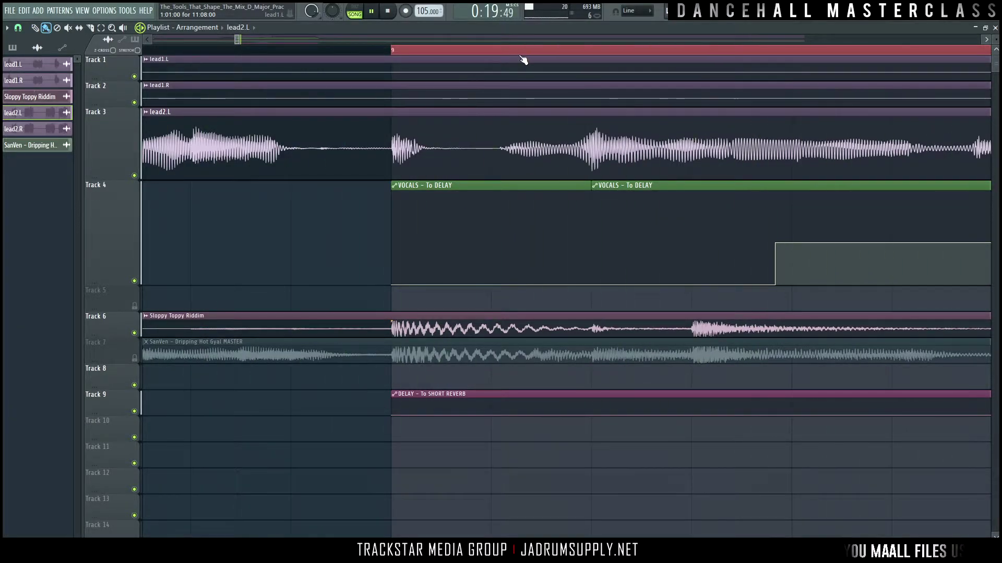
scroll(524, 60, "down", 3)
scroll(525, 61, "down", 4)
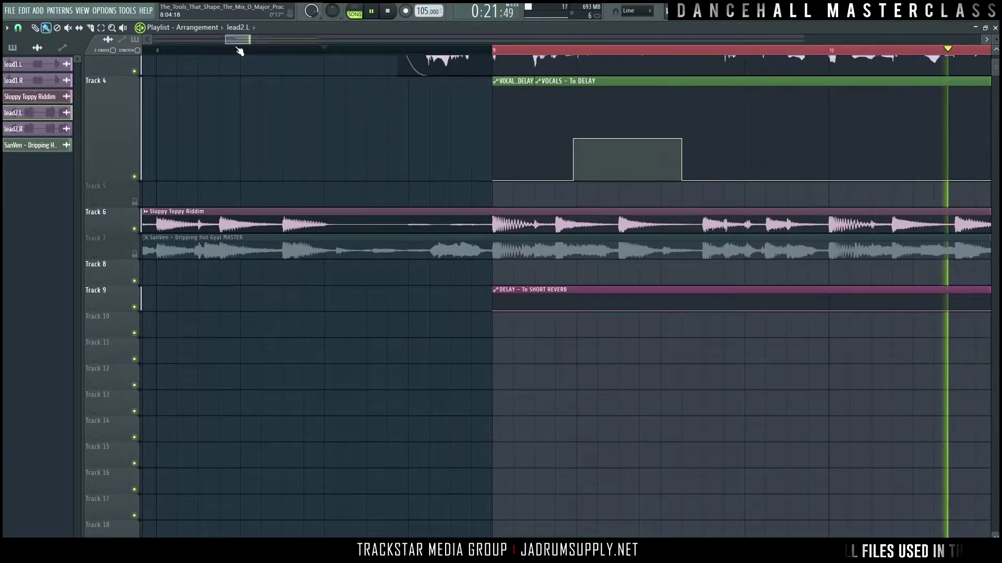
key("space")
Play the lead2.L vocal through bar 10 and check its phrases against the Sloppy Toppy Riddim hits
scroll(243, 41, "down", 2)
left_click_drag(243, 40, 247, 41)
scroll(263, 85, "up", 2)
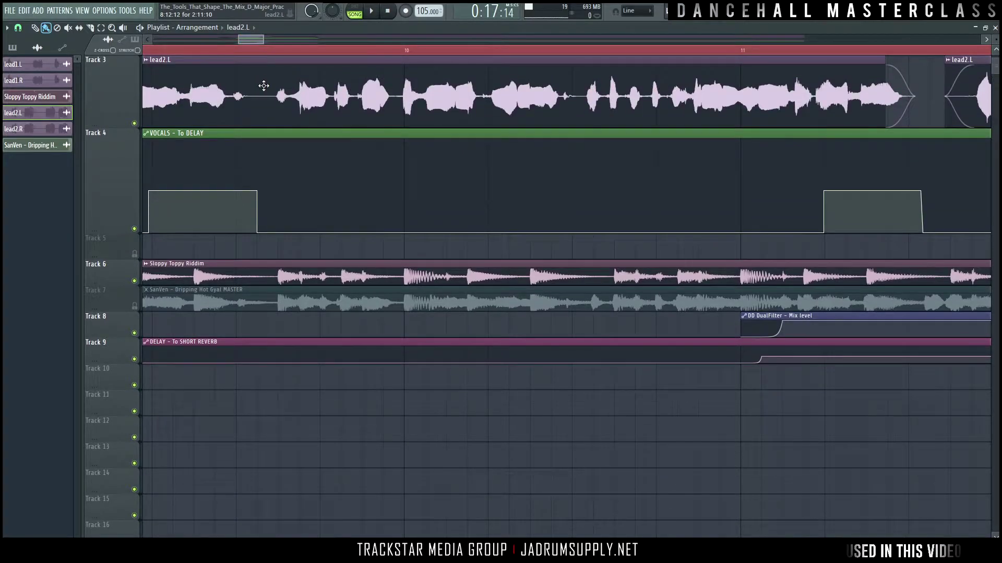
scroll(393, 55, "up", 3)
key("space")
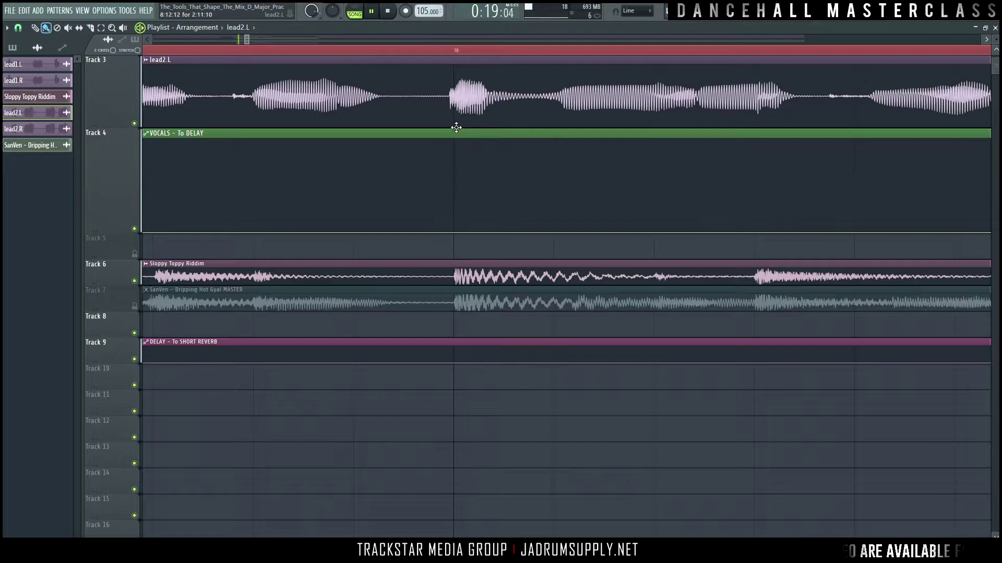
key("space")
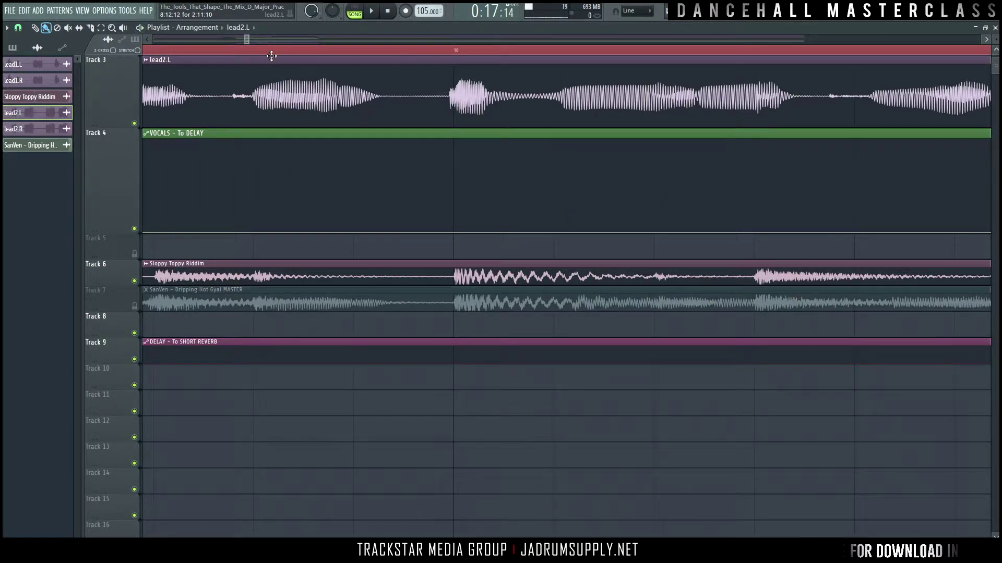
scroll(250, 49, "down", 3)
key("space")
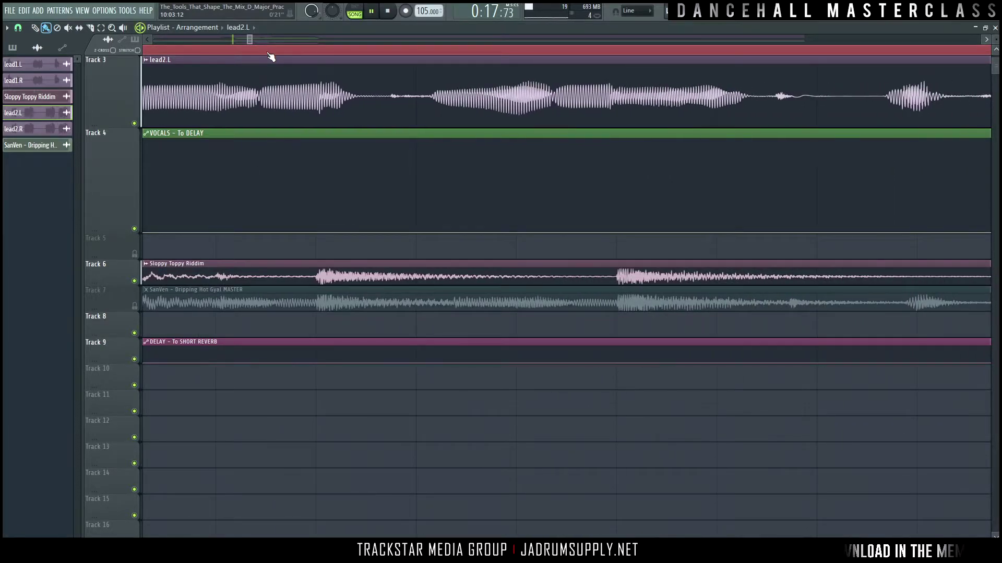
scroll(271, 55, "down", 4)
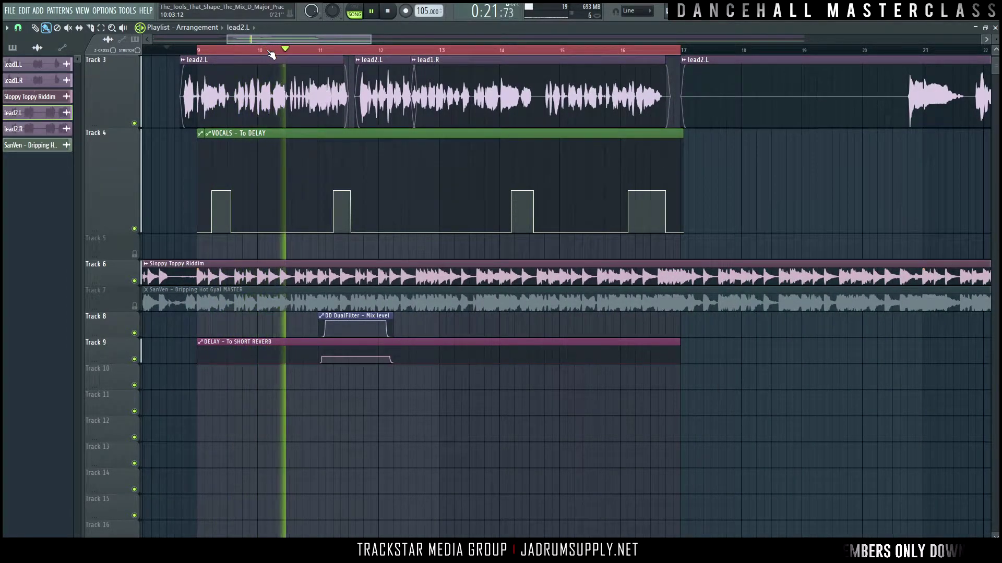
key("space")
Slice the lead2.L clip at 10:09:00, in the silent gap between the two phrases of bar 10
left_click(290, 54)
scroll(290, 54, "up", 10)
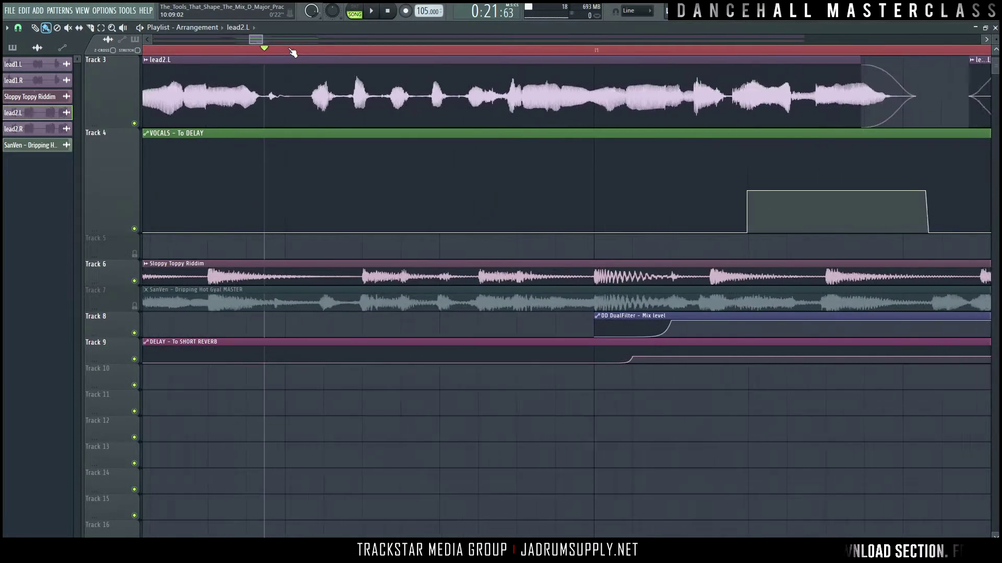
scroll(290, 55, "up", 1)
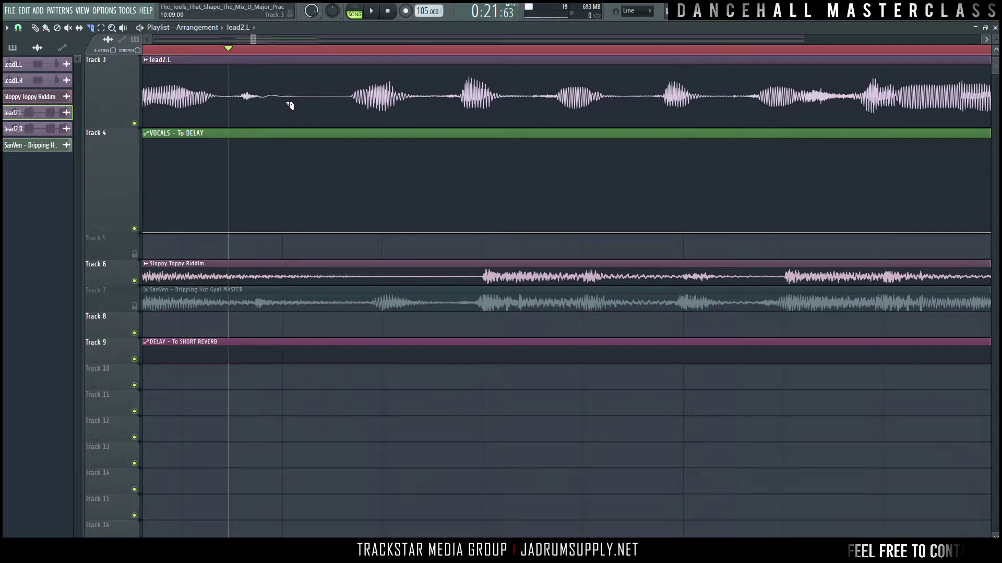
left_click(290, 106)
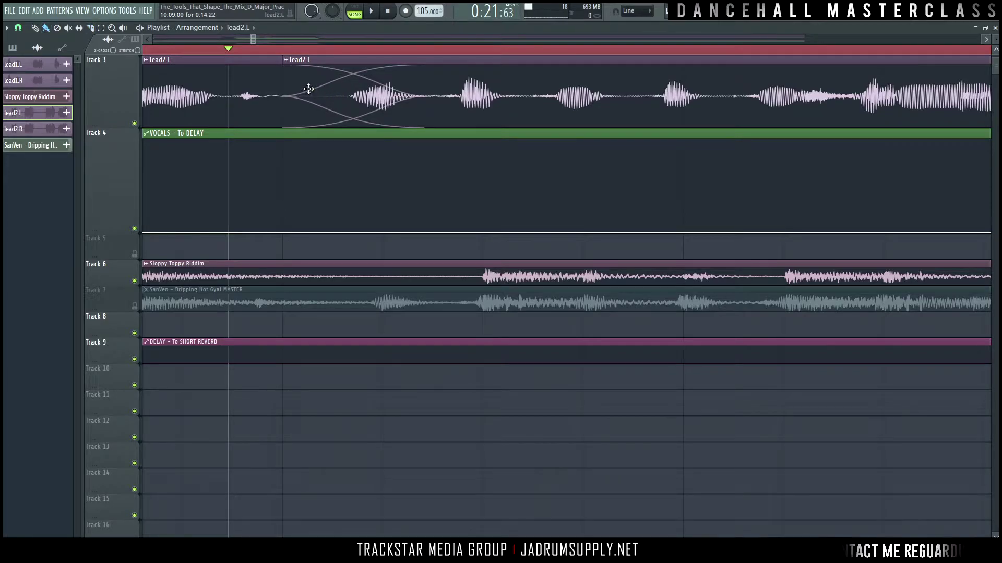
Set the lead2.L declicking mode to Generic (bleeding) and trim the new slice's start to 10:09:07
double_click(252, 75)
left_click(222, 274)
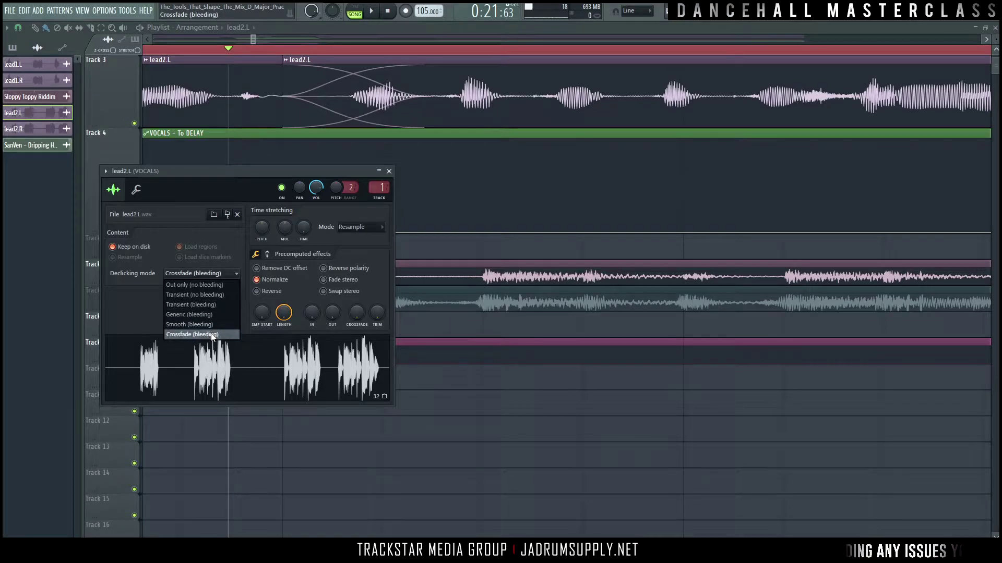
left_click(205, 314)
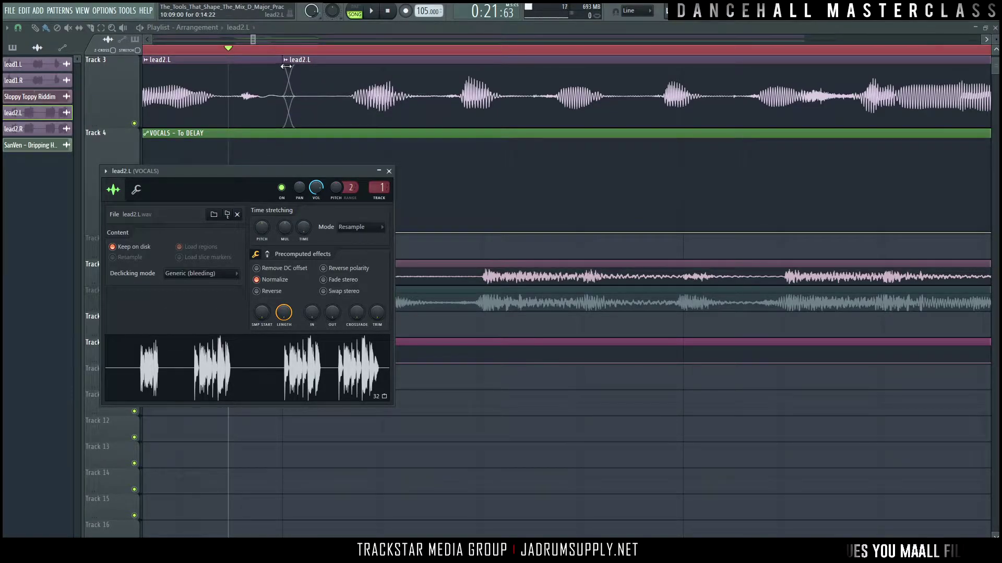
left_click_drag(286, 66, 298, 67)
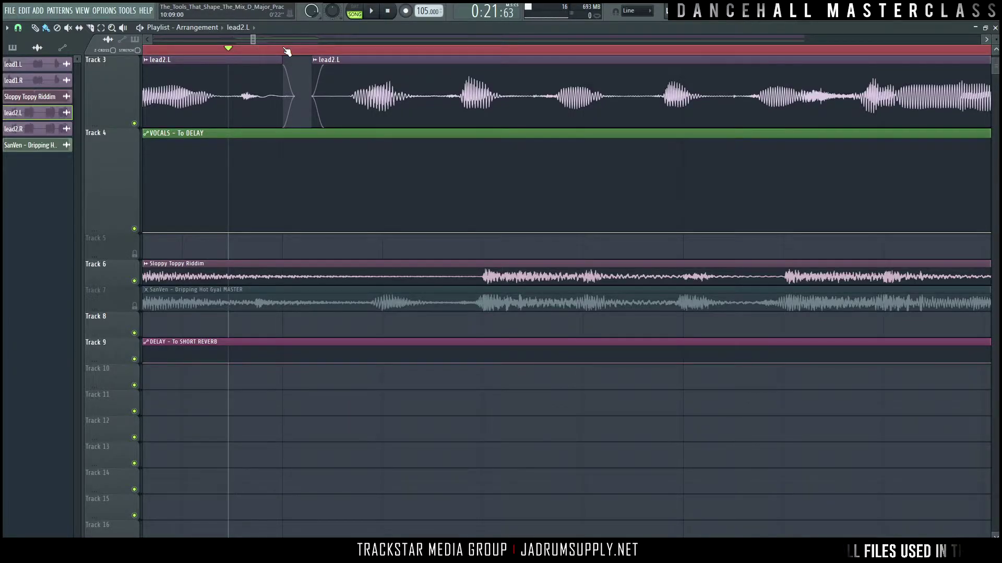
Play the trimmed slice into bar 11 and compare its waveform with the riddim hits
key("space")
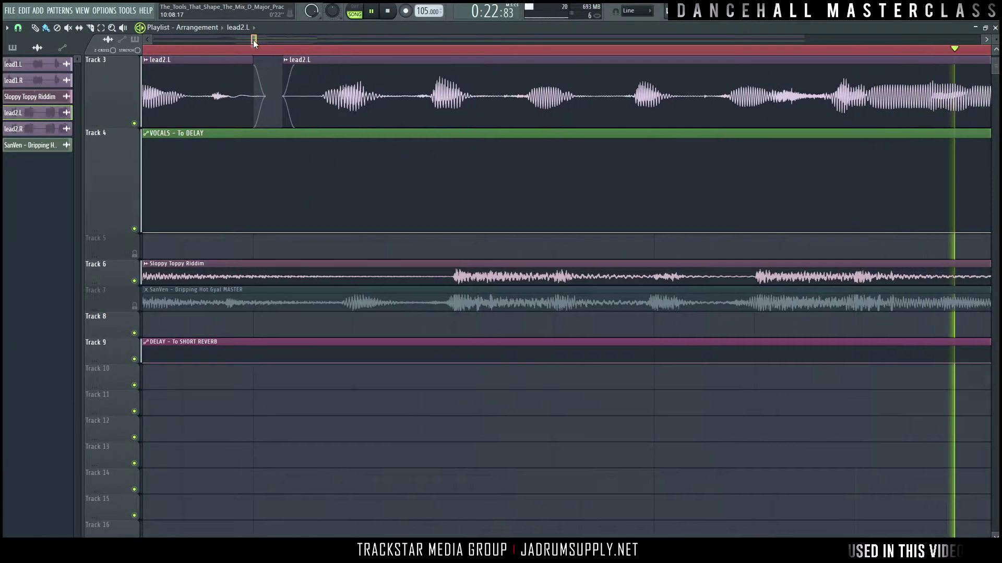
left_click_drag(256, 40, 257, 42)
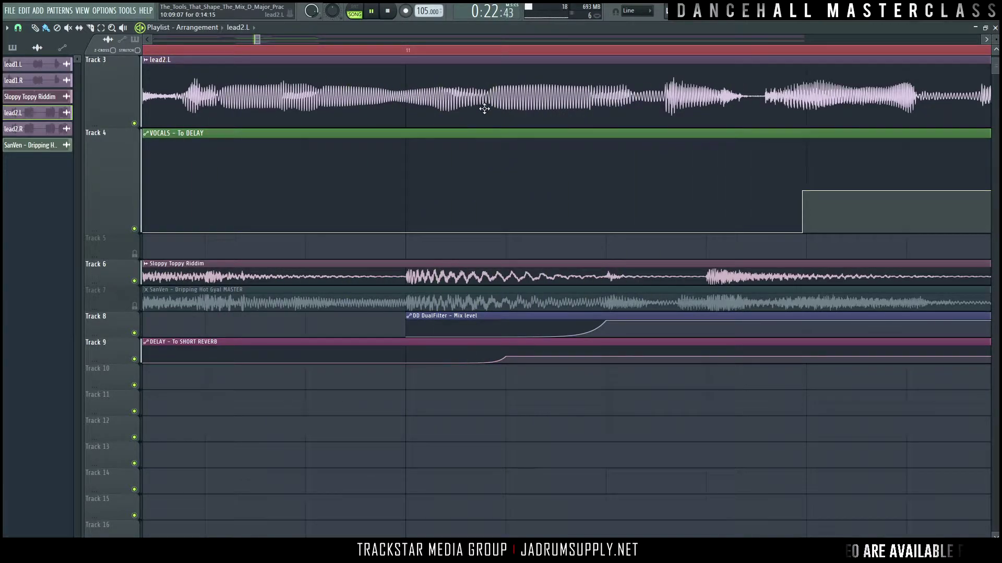
key("space")
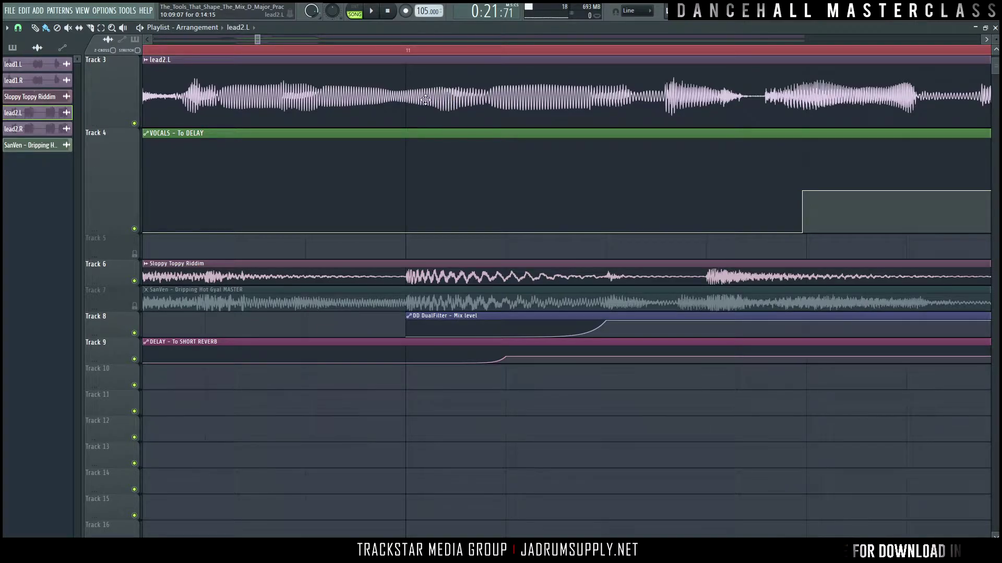
scroll(320, 53, "down", 3)
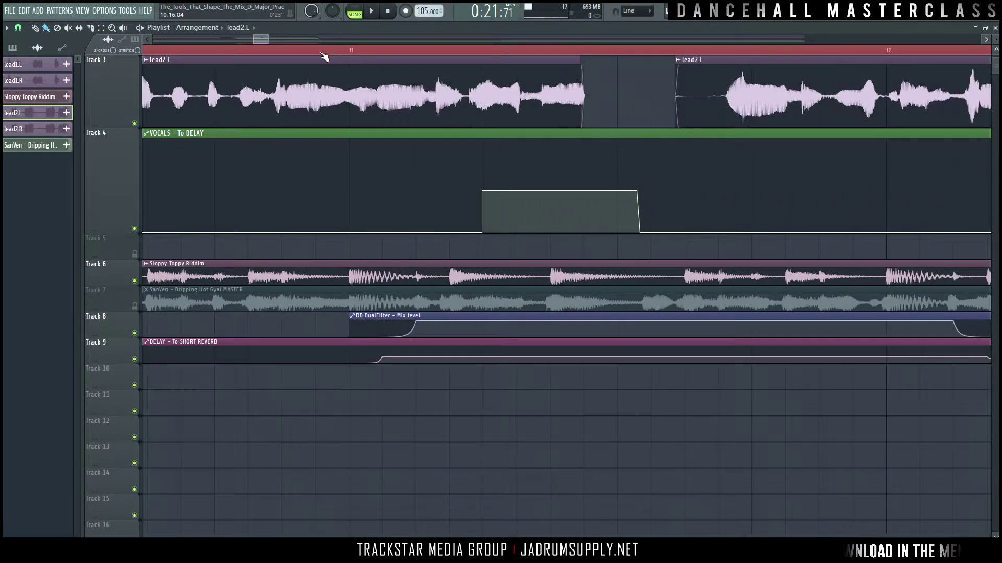
key("space")
key("space")
scroll(327, 53, "up", 3)
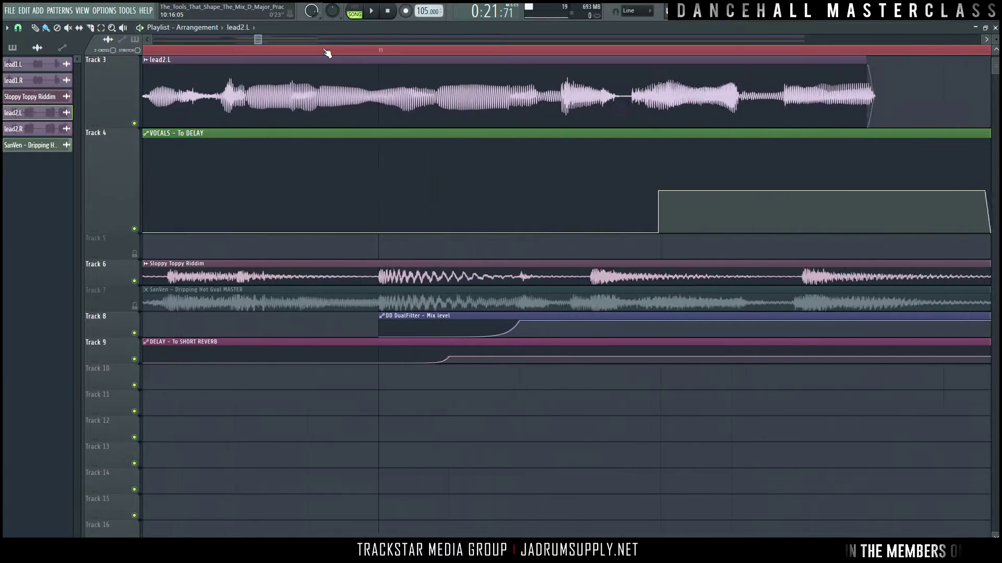
Try moving the lead2.L slice slightly earlier to start at 10:08:23 and play it back
left_click_drag(449, 114, 418, 111)
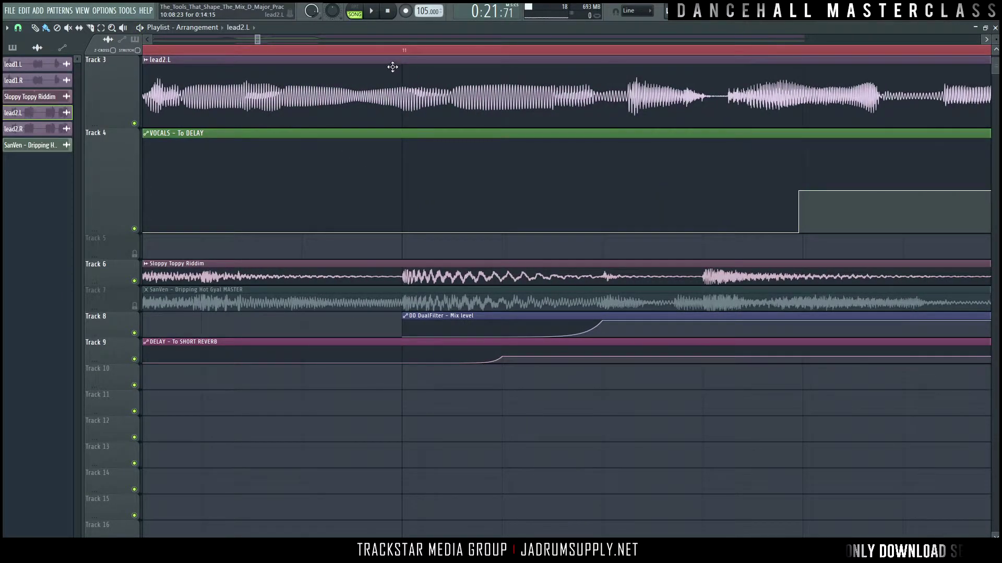
scroll(405, 48, "down", 4)
key("space")
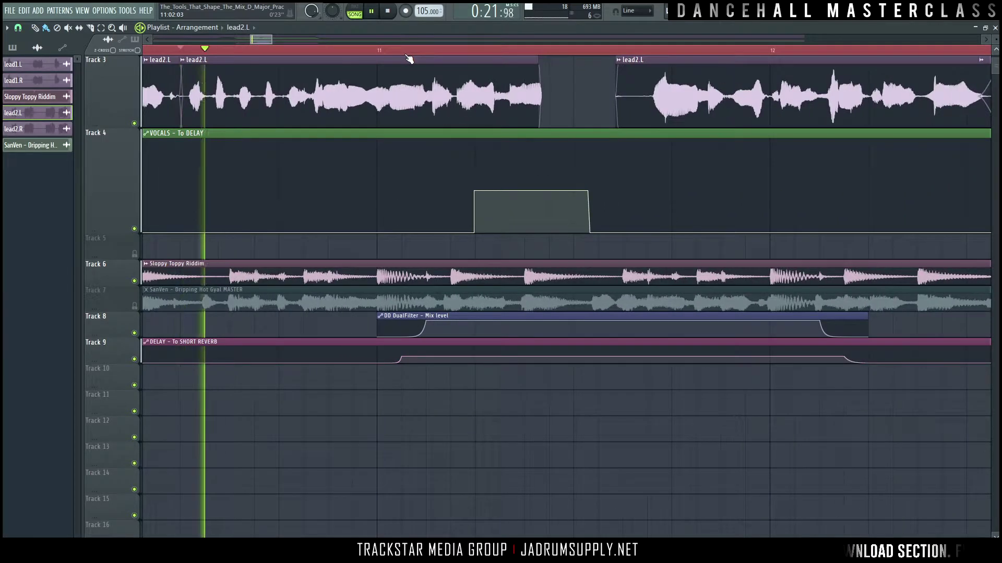
key("space")
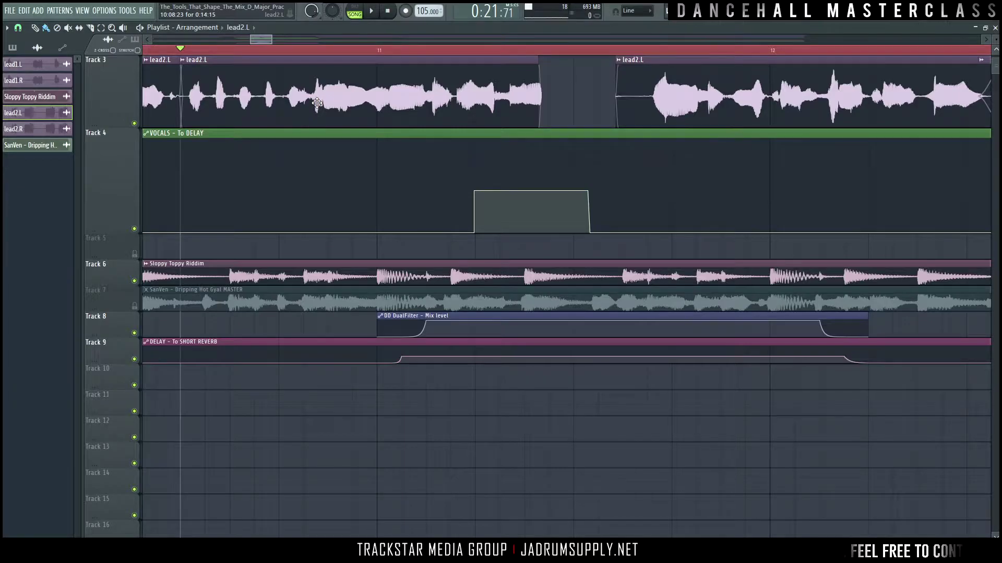
Slice lead2.L in the short gap before its last phrase in bar 11 and move the new slice later to 11:04:19
scroll(377, 60, "up", 4)
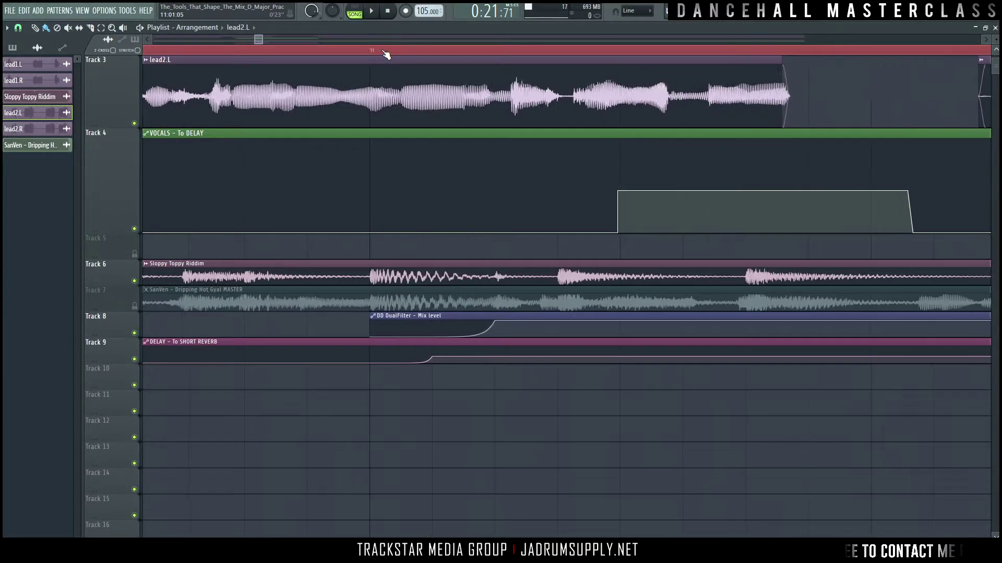
key("space")
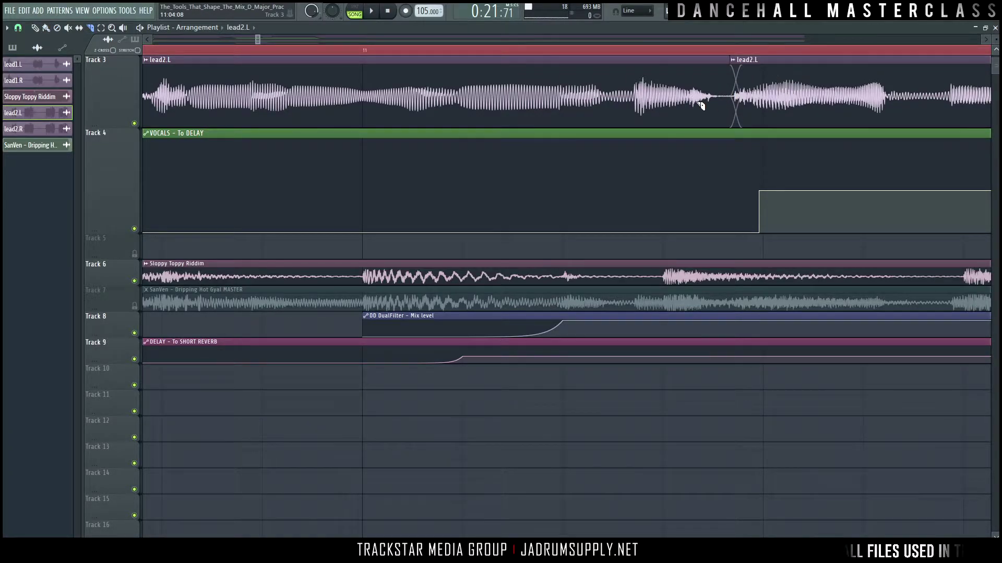
key("space")
left_click_drag(766, 98, 789, 95)
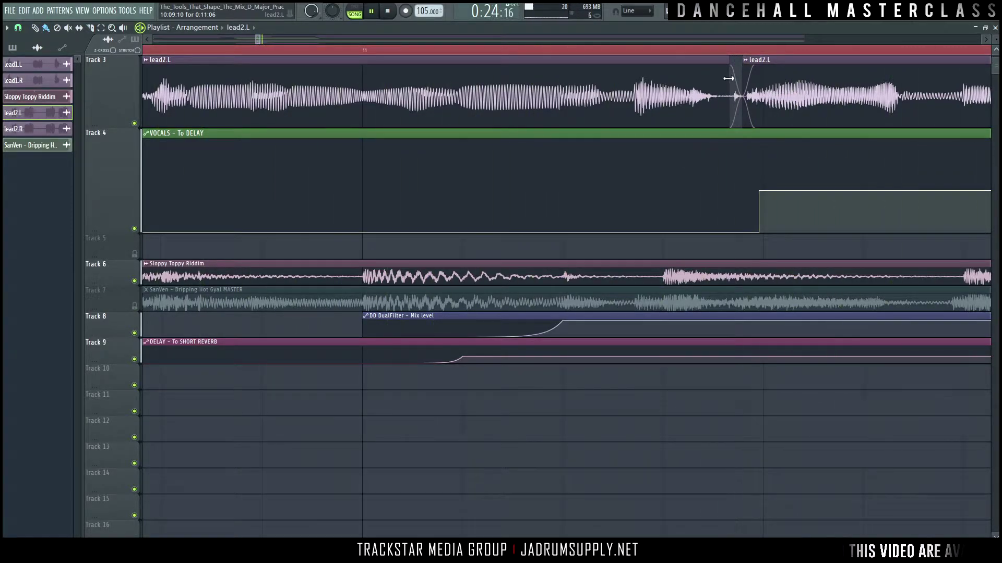
Trim the tail of the preceding slice, nudge the bar 11 slice later to 11:04:20, and play it back
left_click_drag(726, 62, 713, 62)
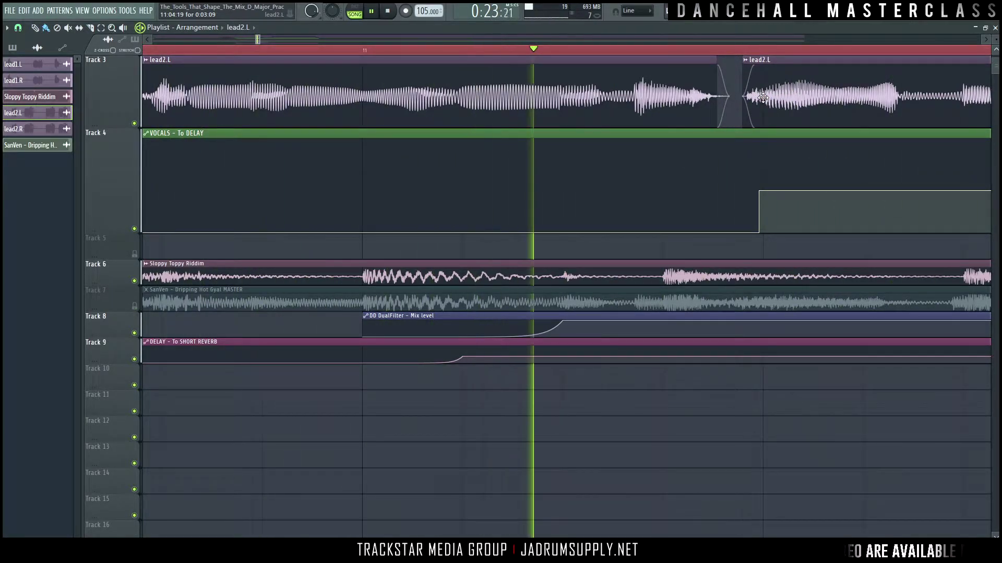
left_click_drag(764, 98, 770, 96)
key("space")
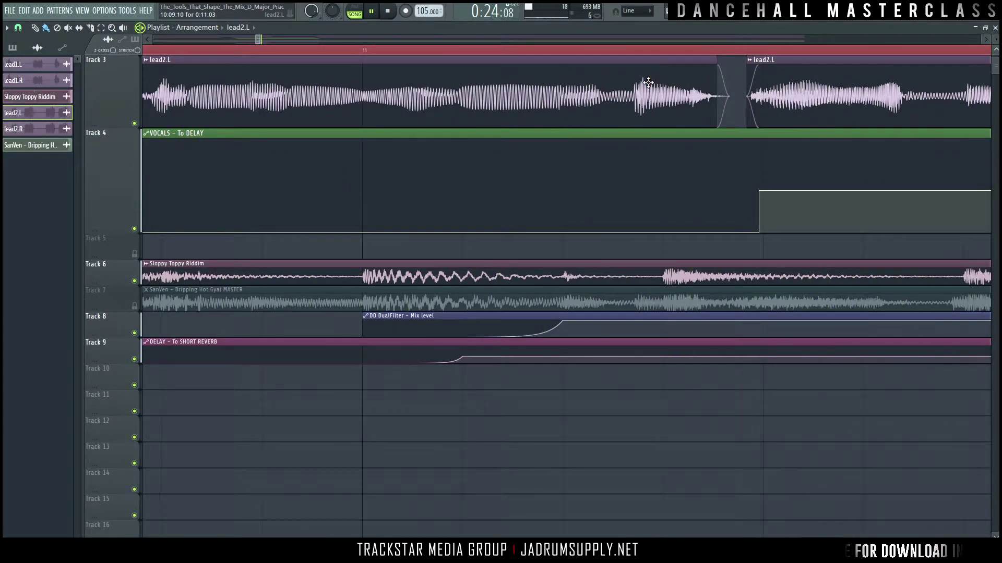
key("space")
Extend the end of the 11:04:20 lead2.L slice to a length of 0:04:07 and play the section
scroll(706, 59, "down", 4)
key("space")
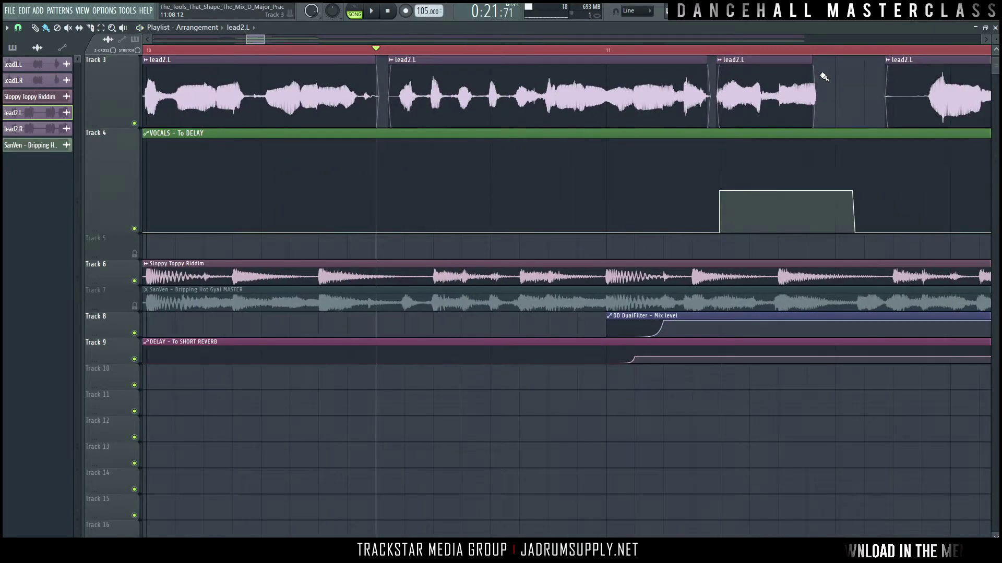
left_click_drag(810, 63, 836, 73)
key("space")
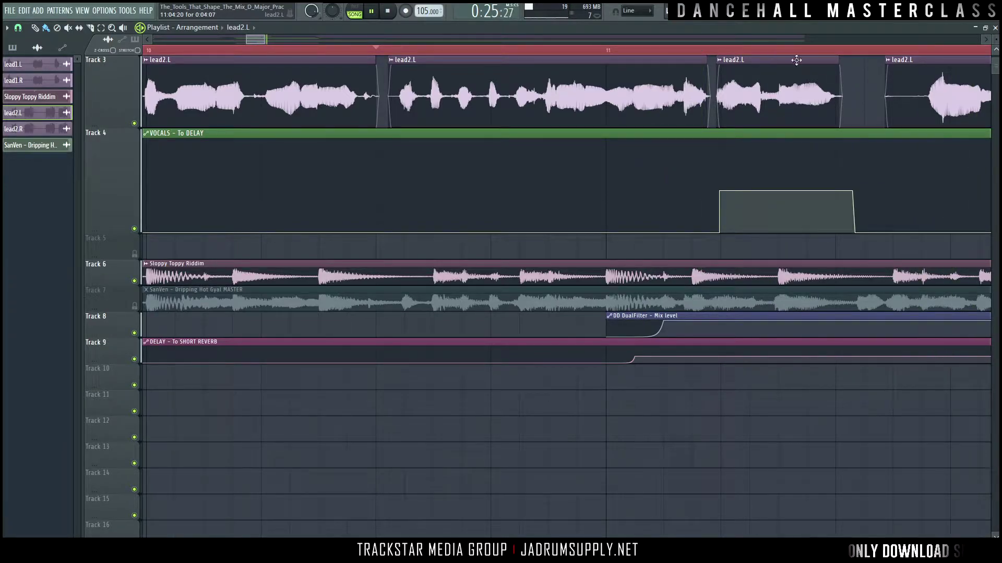
Play from the gap after the bar 11 slice toward bar 12 to check the next lead2.L clip's timing
left_click_drag(259, 42, 272, 39)
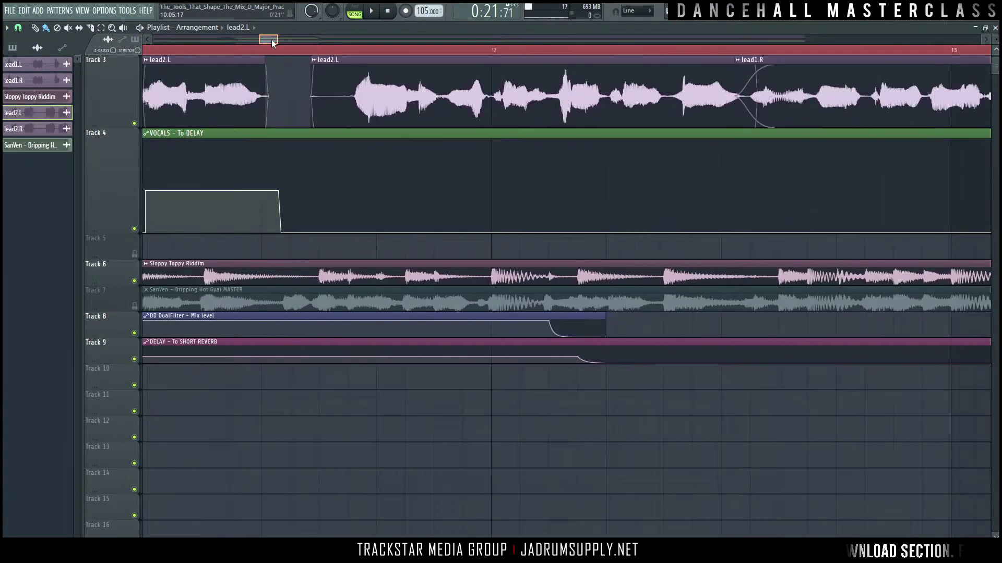
left_click(285, 53)
key("space")
scroll(349, 43, "left", 2)
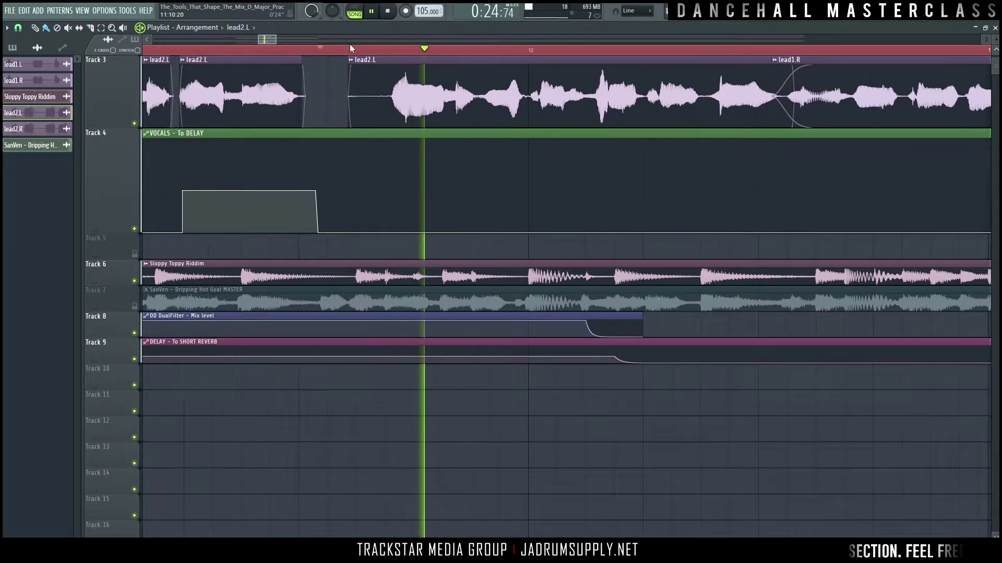
scroll(398, 56, "up", 5)
key("space")
key("space")
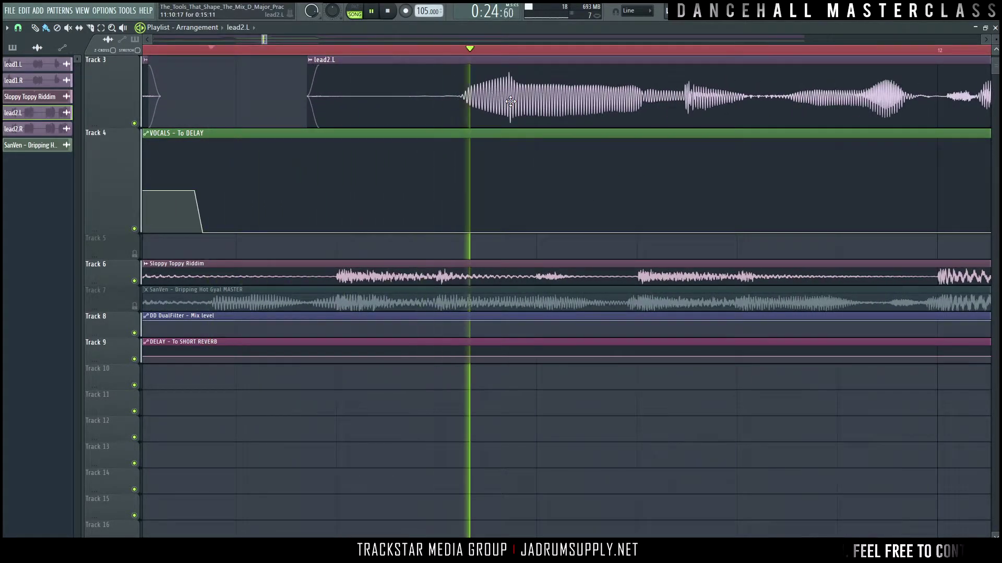
key("space")
Move the lead2.L clip leading into bar 12 slightly earlier and play it against the riddim
left_click_drag(511, 99, 493, 88)
key("space")
scroll(550, 51, "down", 5)
key("space")
key("space")
key("space")
Slice the lead2.L clip in the gap just before bar 12 and shift the new slice earlier onto the bar's downbeat
left_click_drag(265, 41, 267, 42)
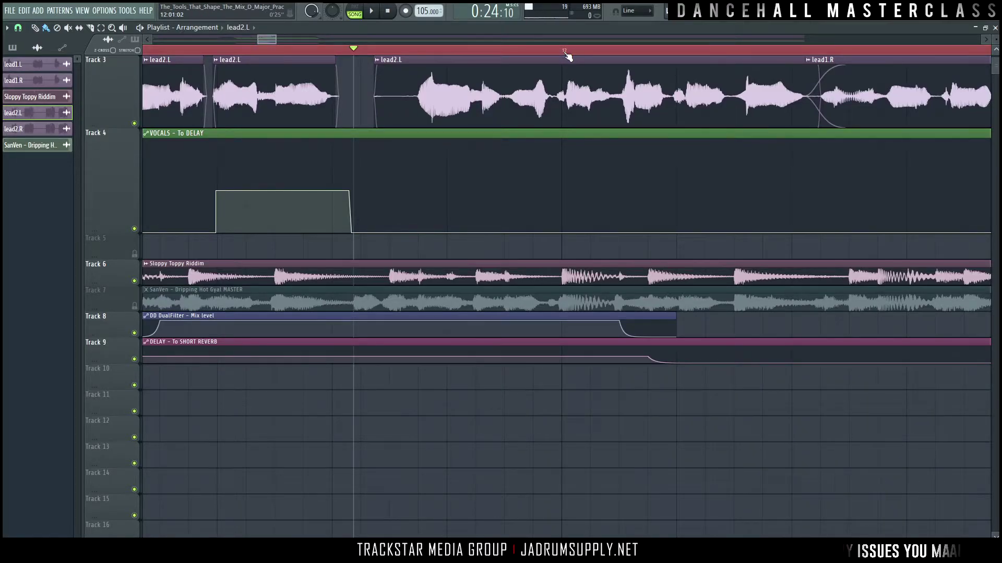
scroll(568, 55, "up", 4)
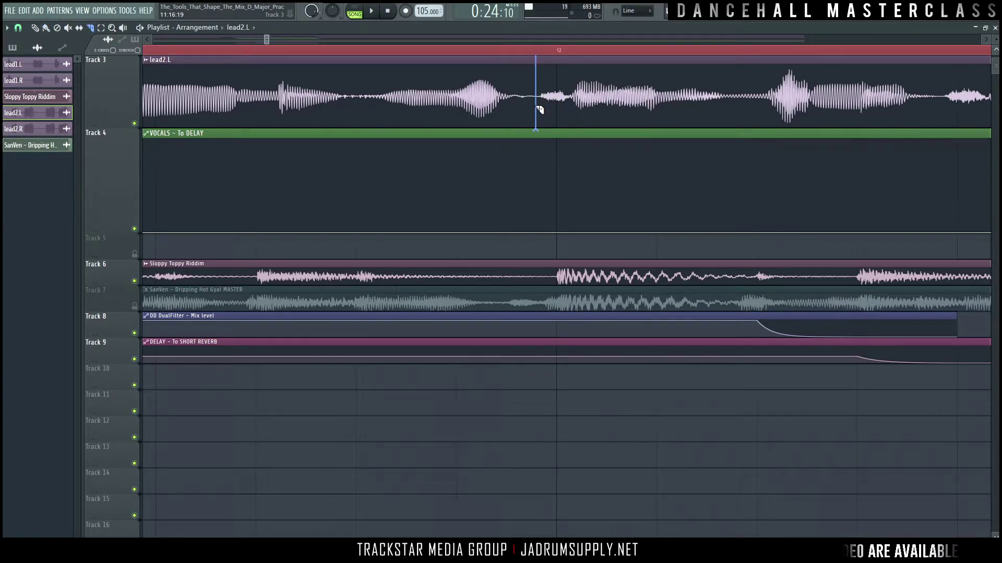
left_click_drag(534, 74, 559, 80)
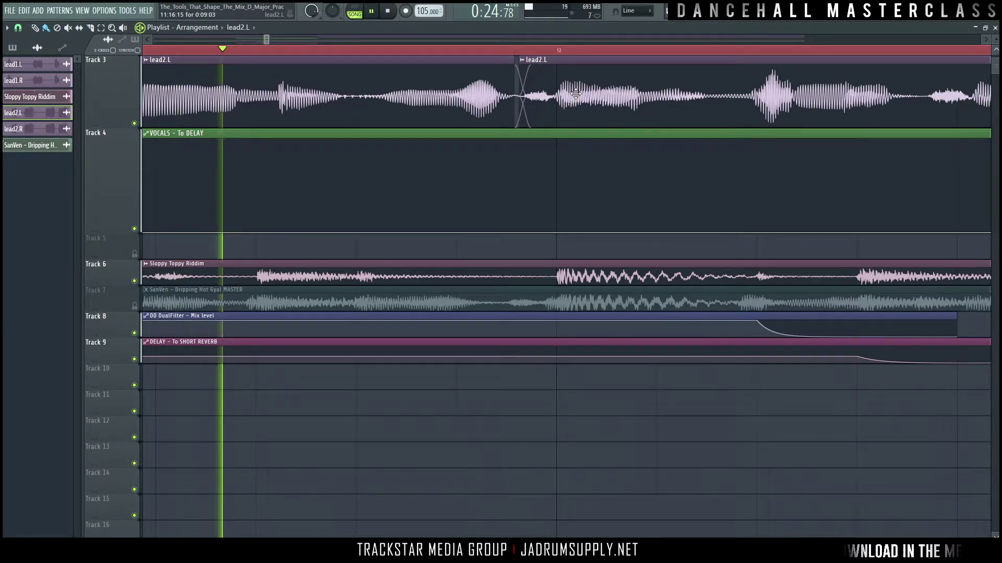
Nudge the lead2.L slice at bar 12 slightly later against the riddim's downbeat and play it
left_click_drag(572, 98, 577, 87)
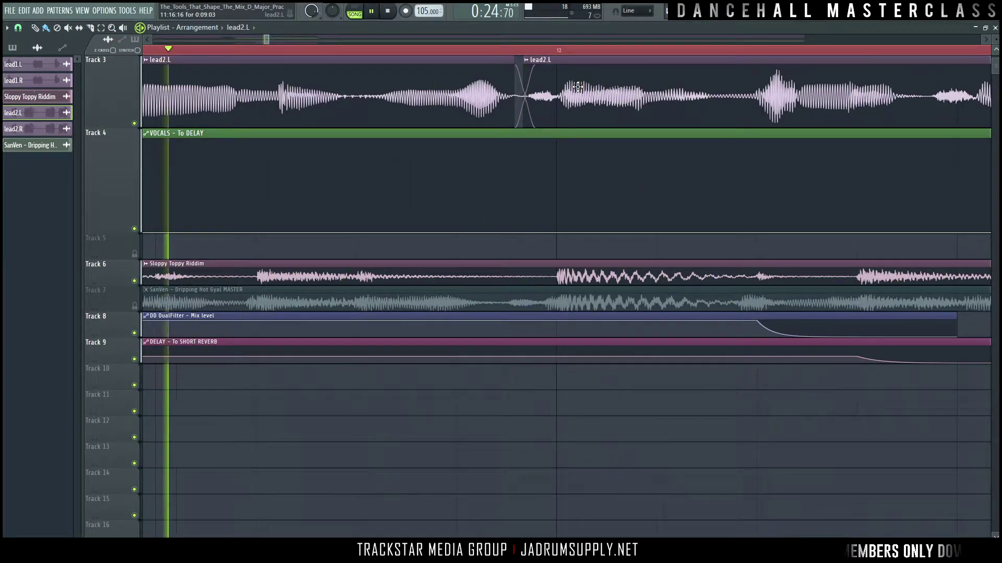
left_click_drag(577, 86, 582, 86)
key("space")
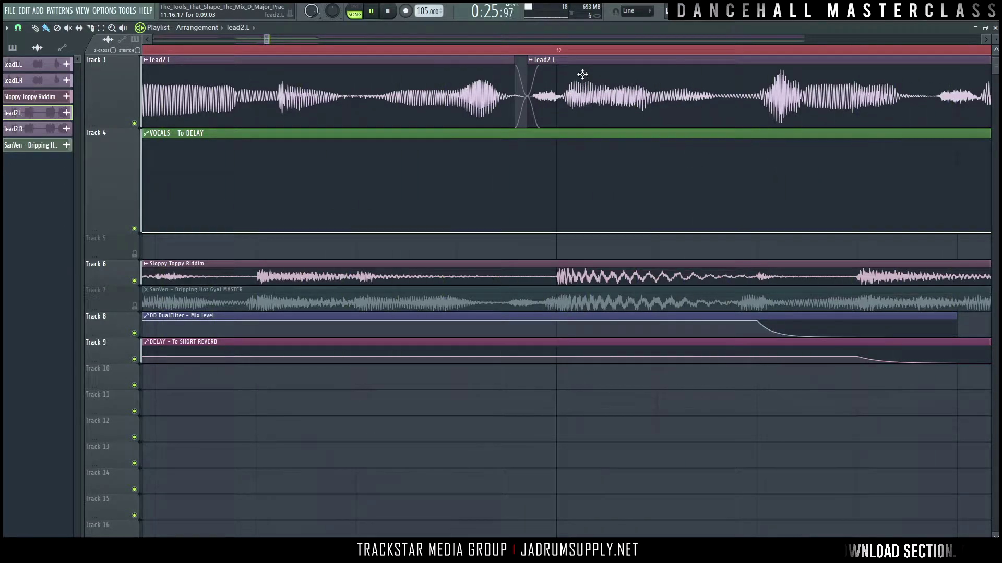
Play from the edited lead2.L slices through the lead1.R clip to bar 16 and check the vocal timing
scroll(560, 59, "down", 8)
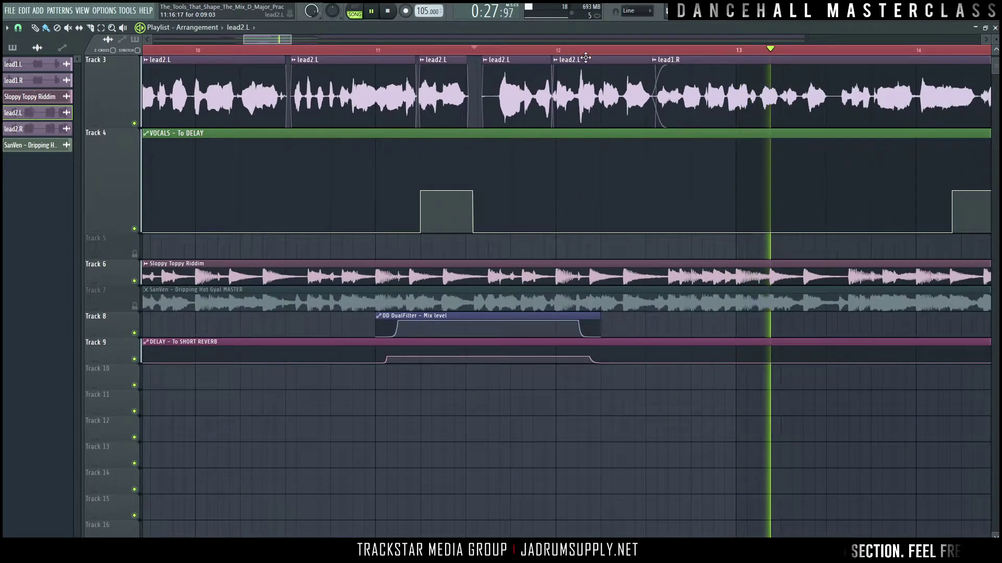
left_click_drag(271, 37, 300, 40)
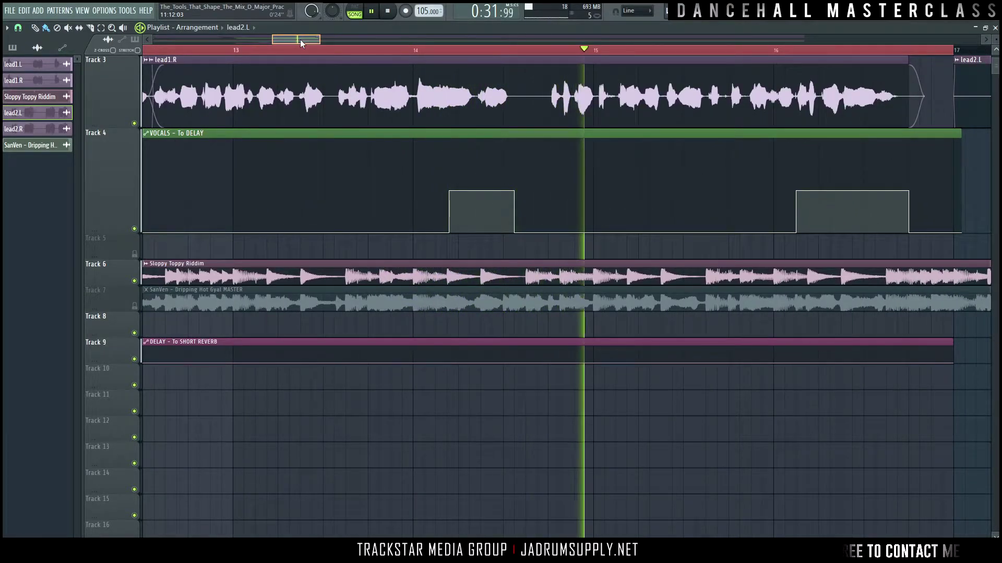
left_click_drag(299, 39, 300, 39)
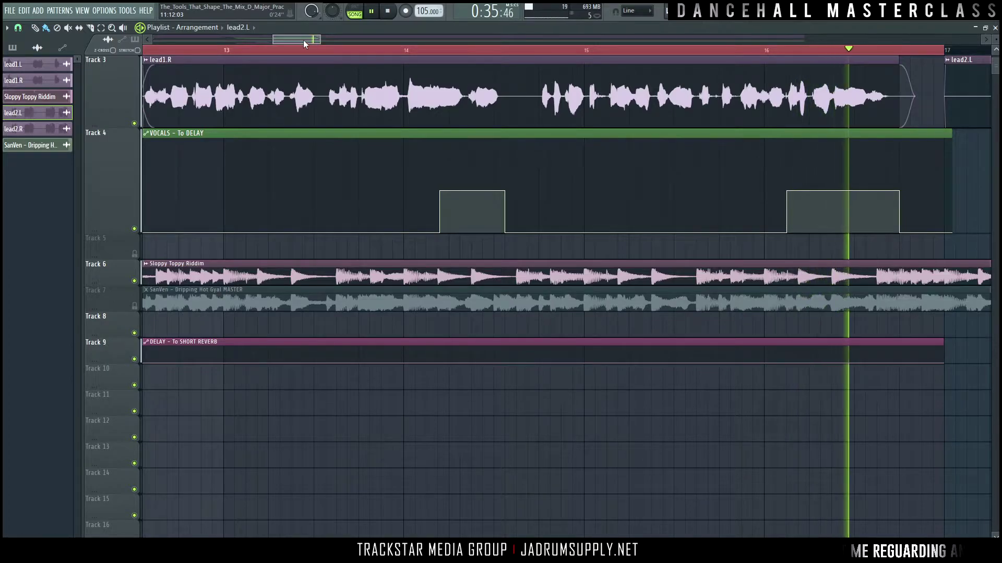
key("space")
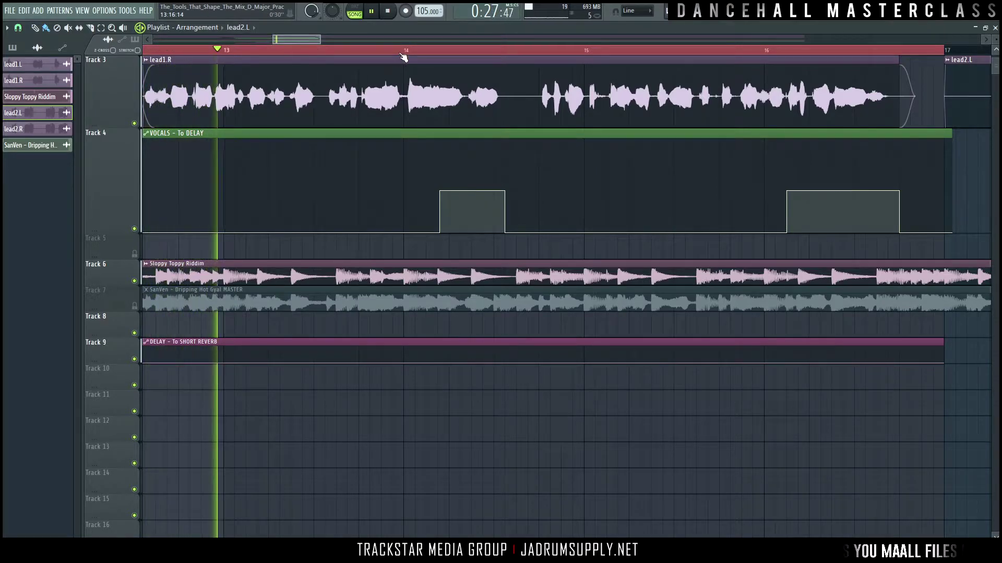
key("space")
key("space")
left_click_drag(301, 41, 288, 41)
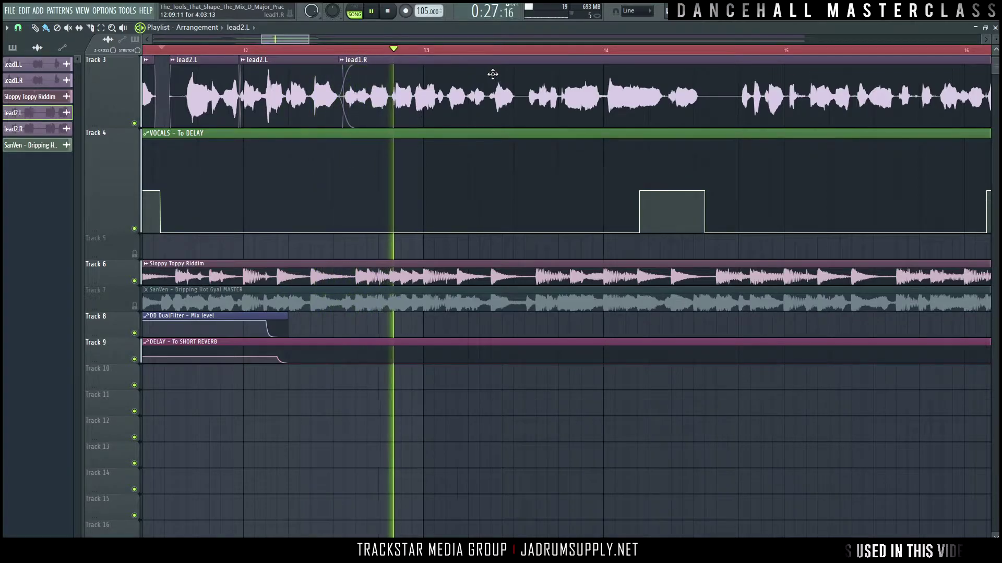
left_click_drag(296, 41, 326, 41)
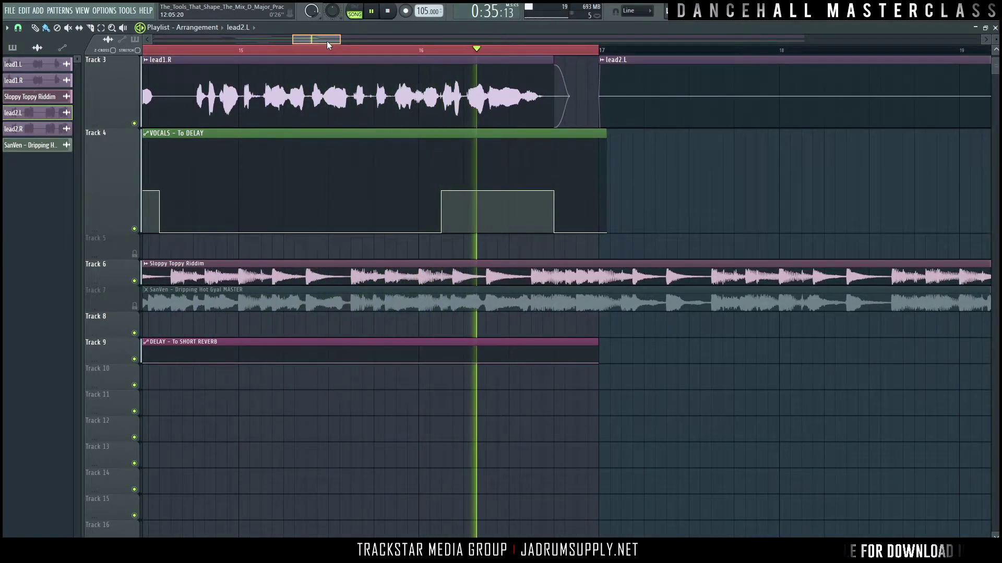
left_click_drag(327, 41, 328, 42)
key("space")
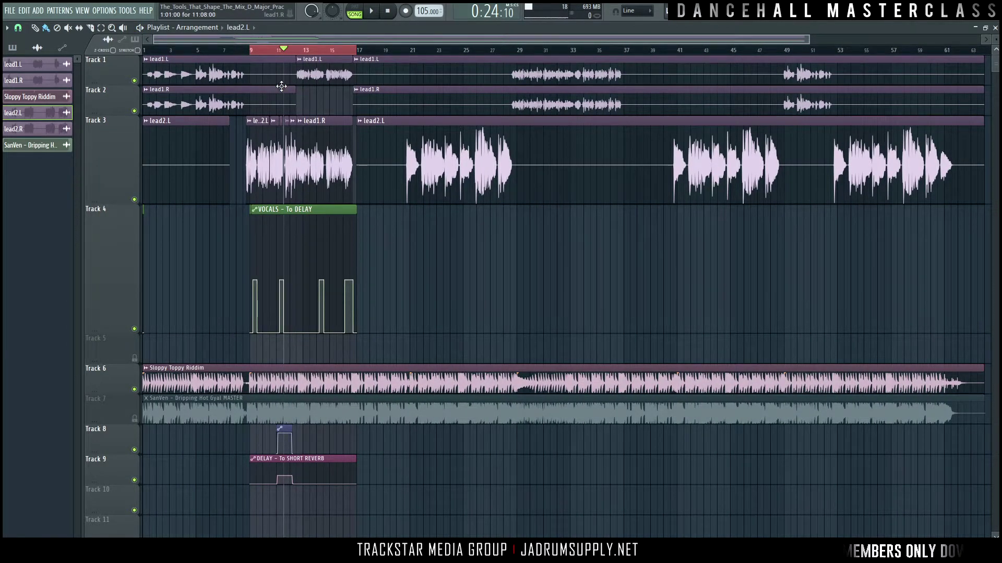
Play the verse from just before bar 9 to bar 16 and review all the edited vocal clips together
scroll(277, 50, "up", 9)
left_click_drag(275, 41, 256, 40)
left_click(178, 51)
key("space")
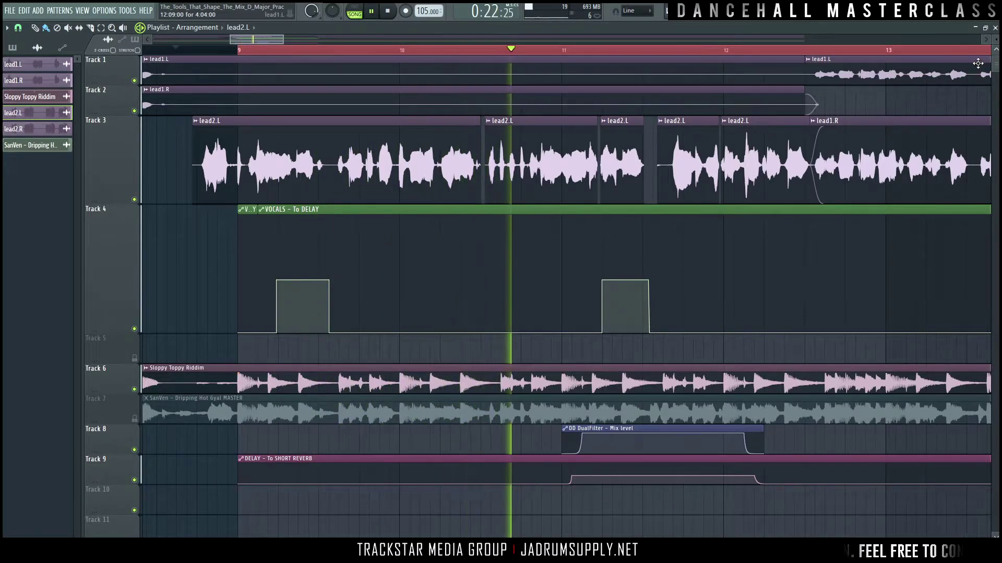
scroll(996, 40, "down", 2)
scroll(869, 53, "down", 4)
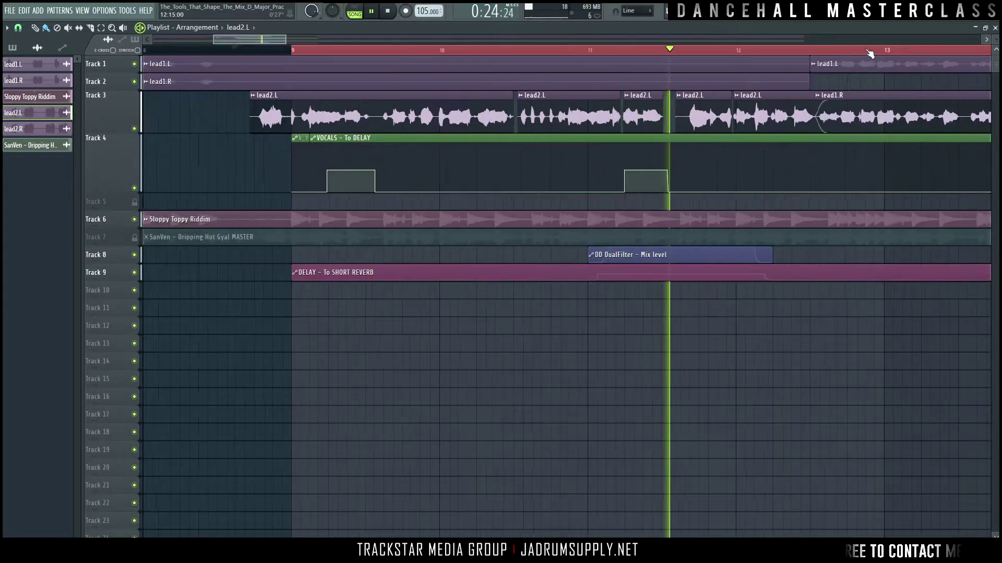
left_click_drag(264, 40, 323, 45)
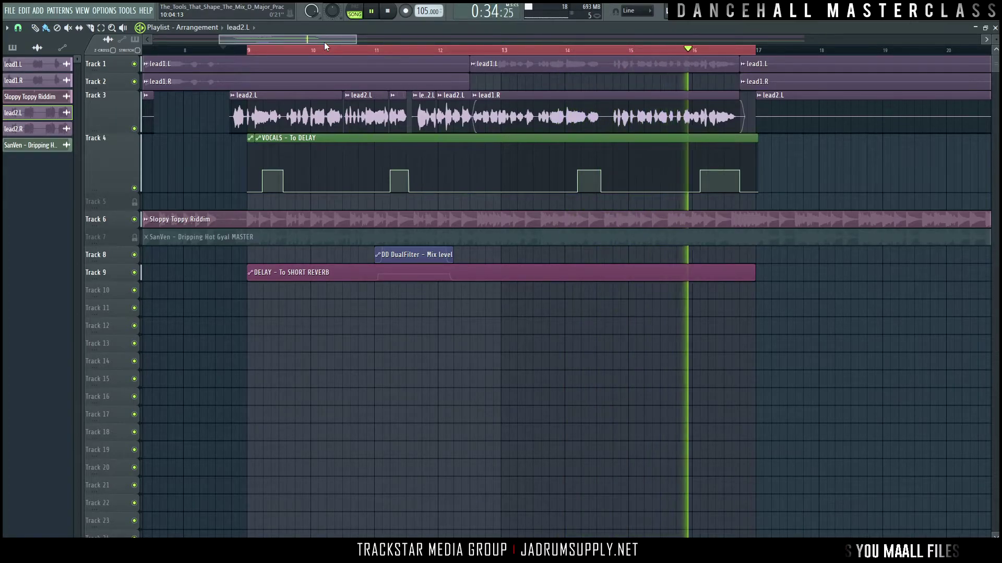
key("space")
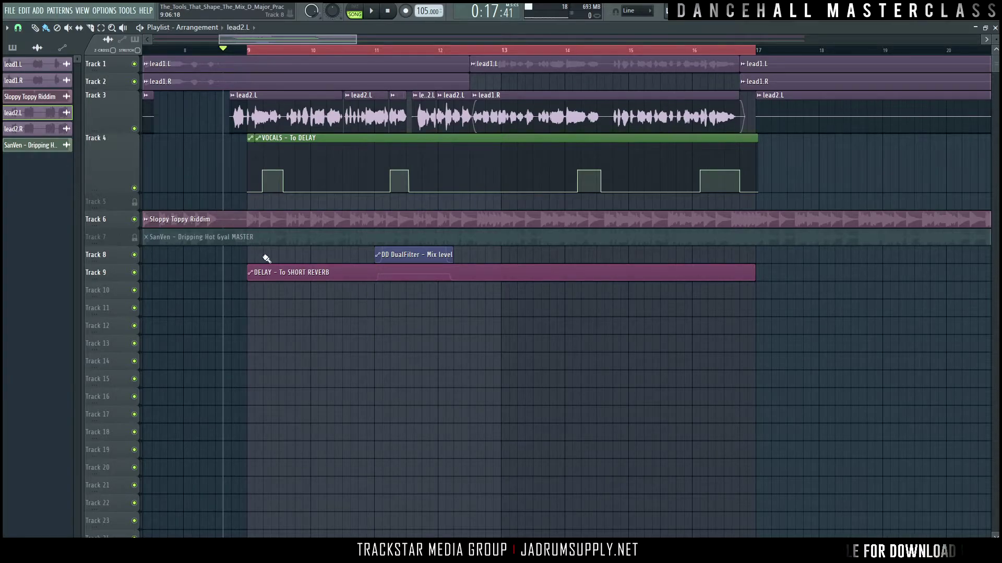
Slice the DELAY - To SHORT REVERB clip around bars 11-12, copy that slice and the DD DualFilter clip to about bar 16, and play them
left_click(18, 30)
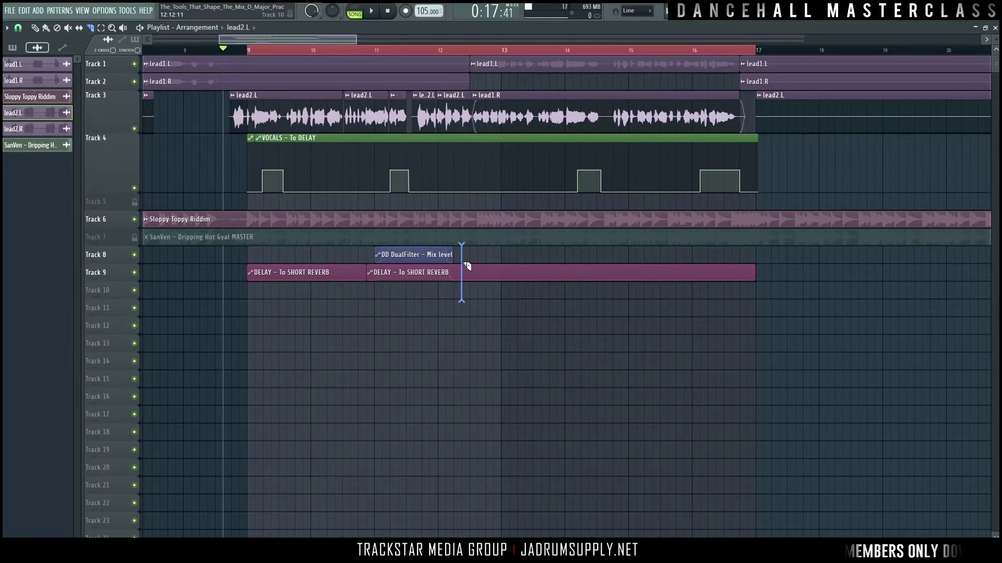
left_click_drag(409, 282, 712, 256)
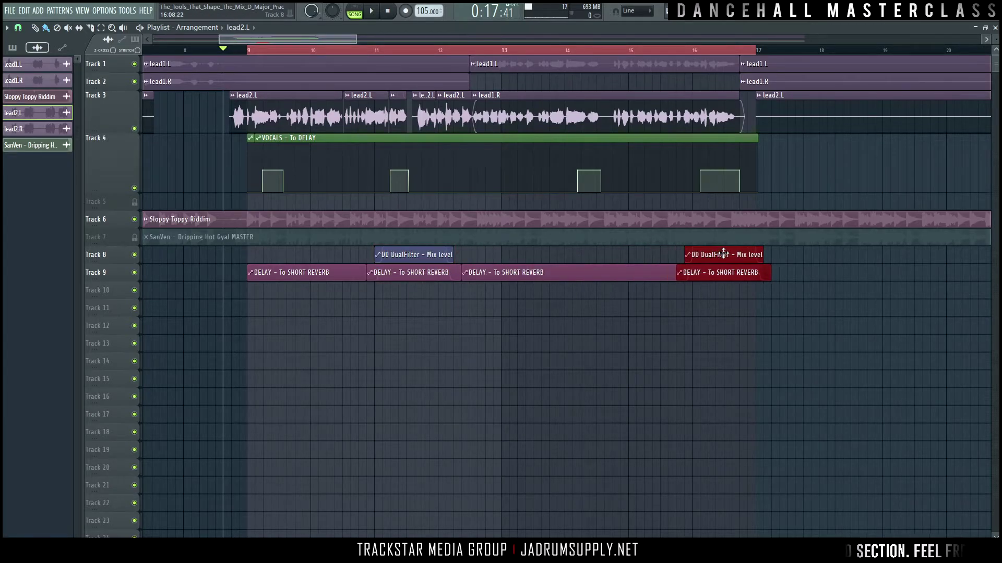
left_click(650, 279, "ctrl")
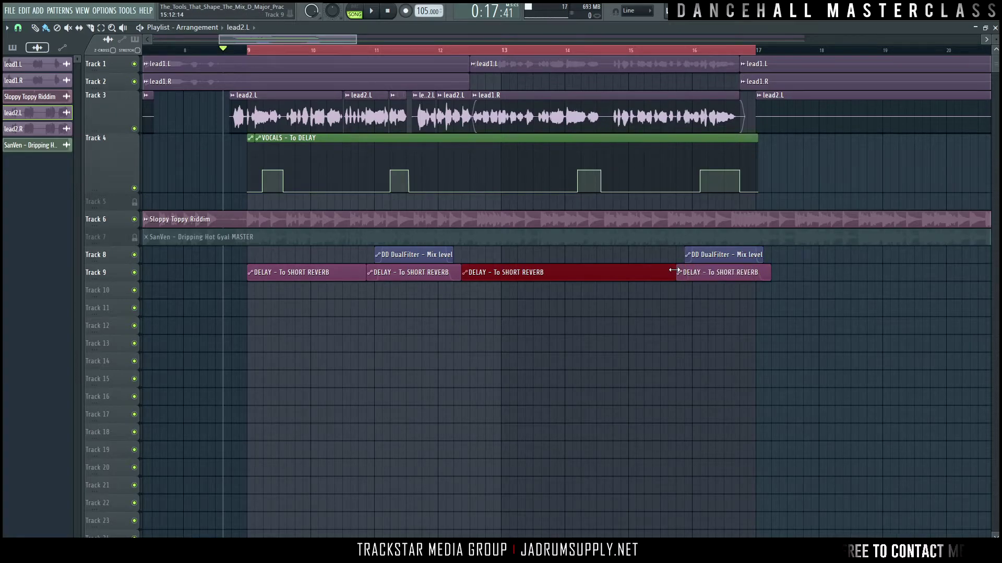
key("space")
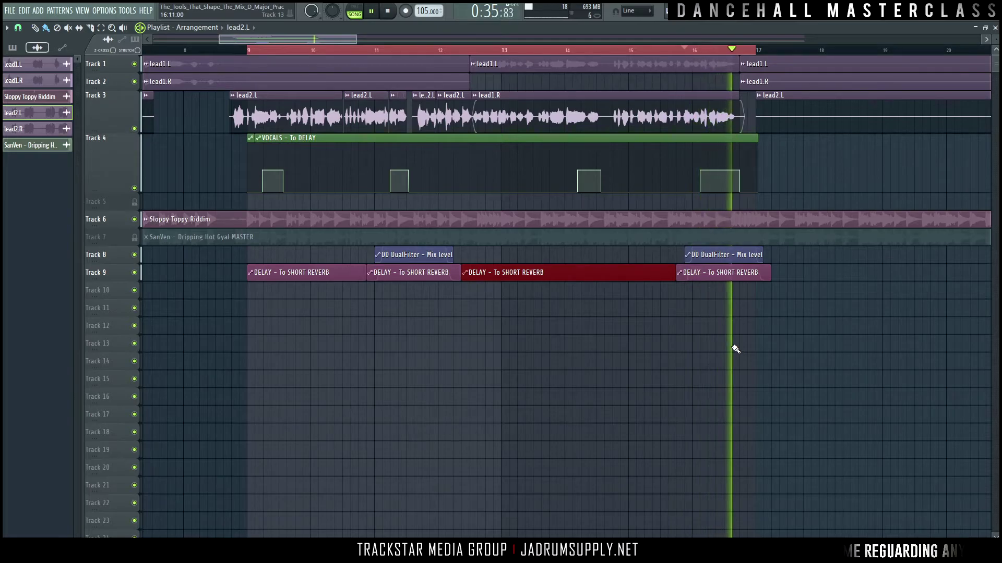
key("space")
Delete the copied DD DualFilter and DELAY - To SHORT REVERB clips near bar 16 and play the verse with the mixer open
right_click(718, 271)
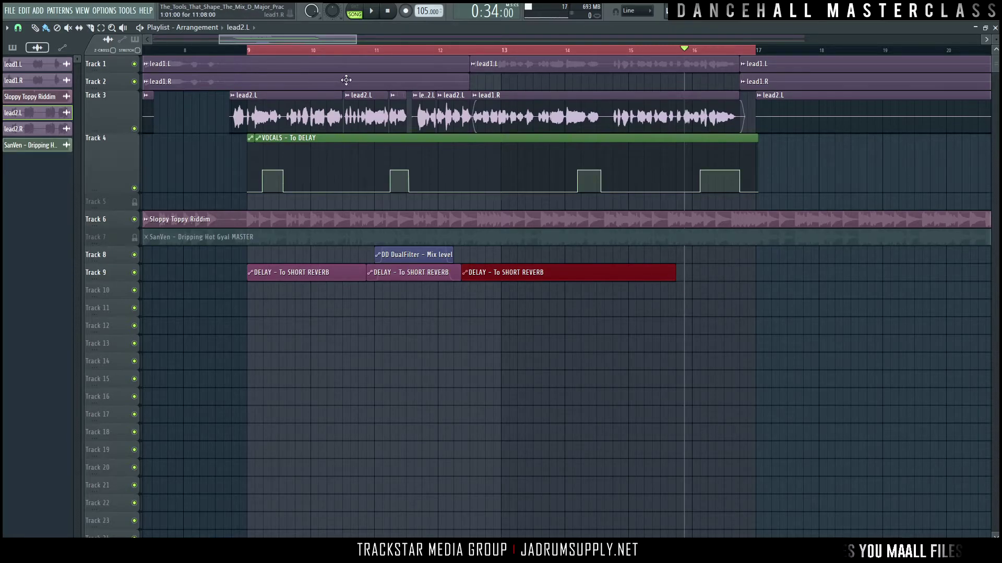
key("space")
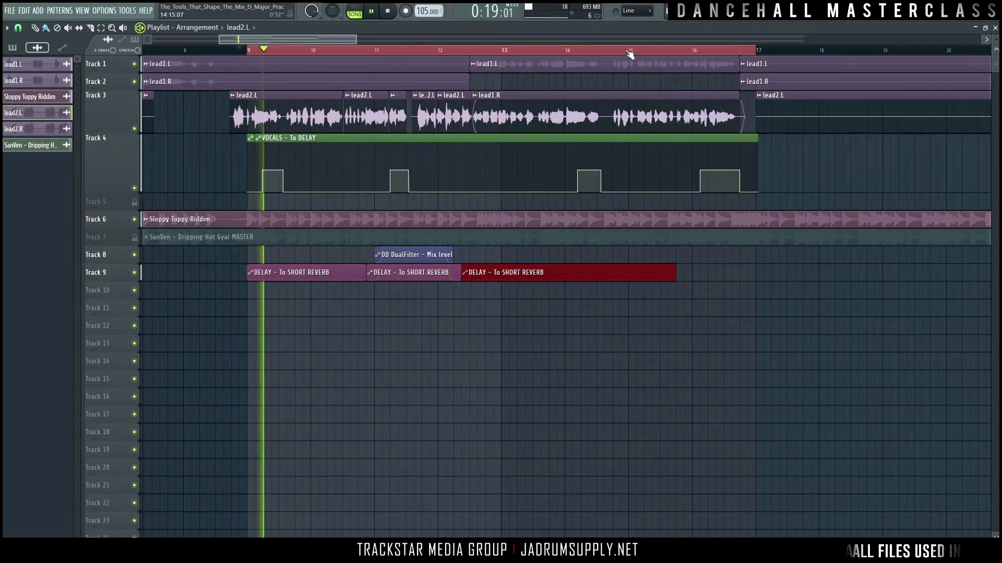
left_click(746, 20)
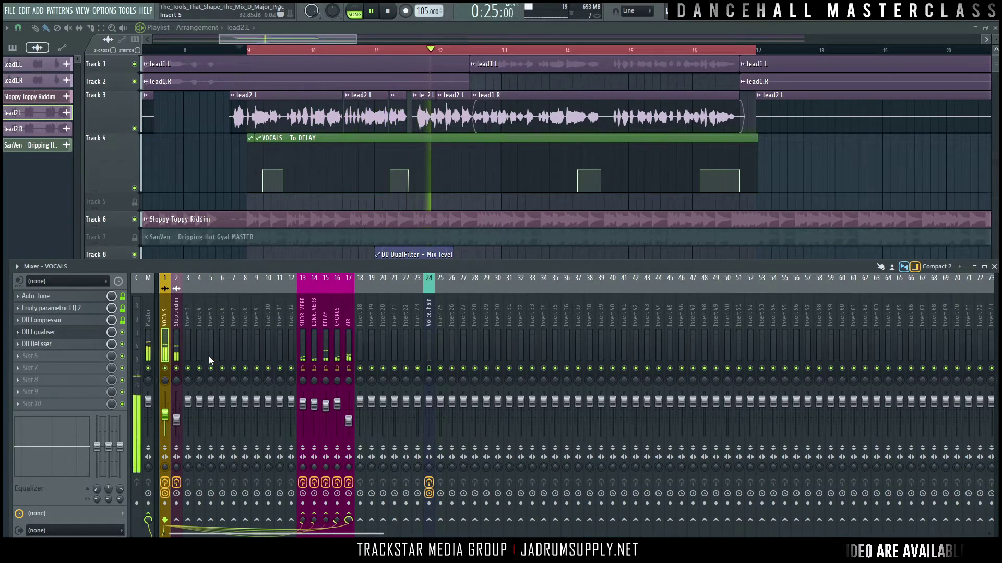
key("space")
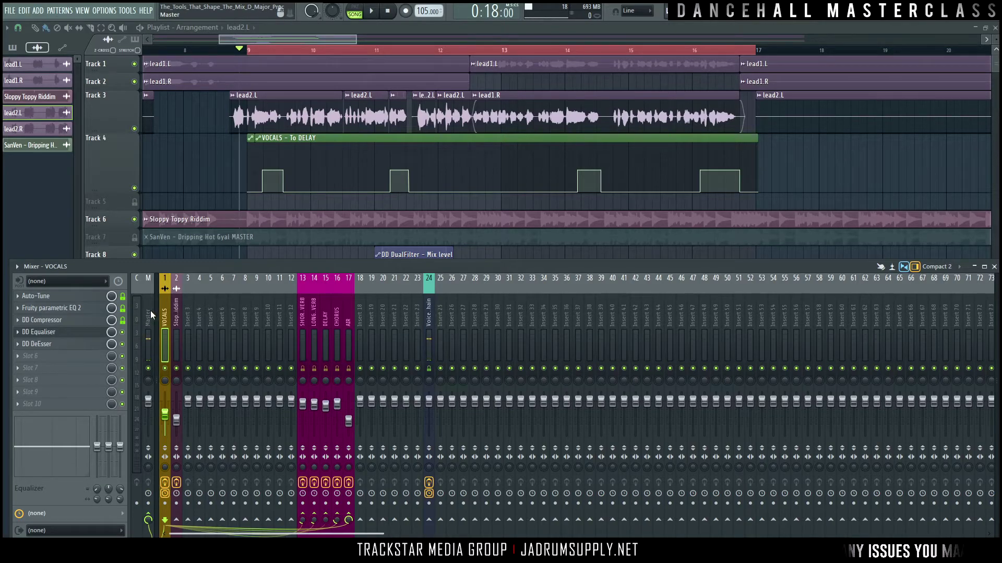
During playback, set the VOCALS fader to about -10.5 dB and raise the Sloppy Toppy riddim track's fader slightly
key("space")
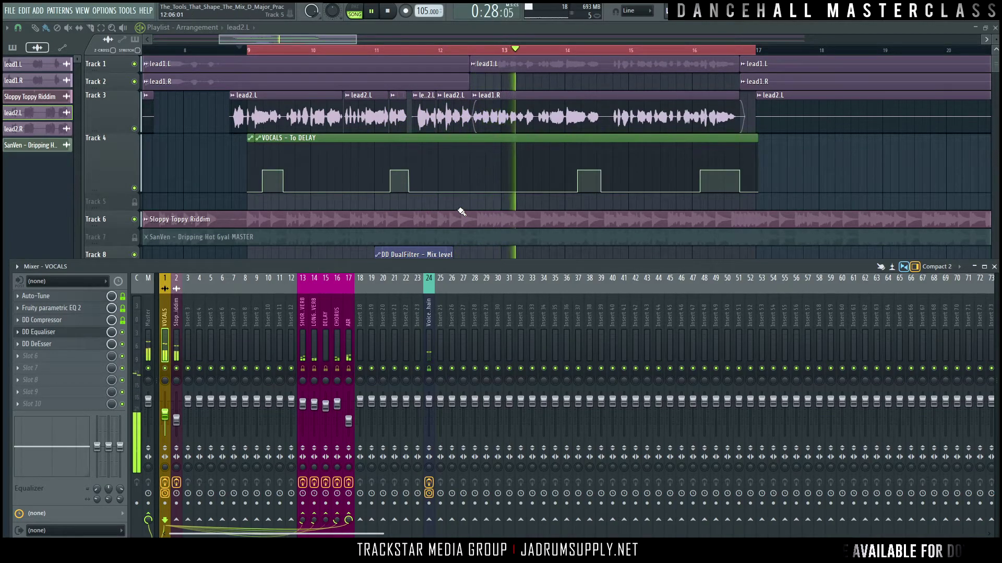
left_click(175, 347, "ctrl+shift")
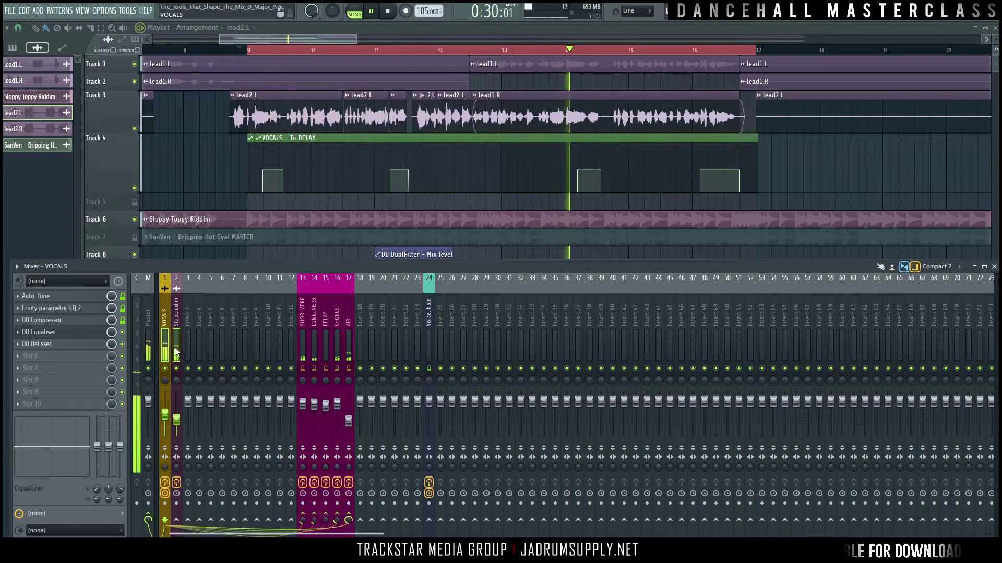
left_click_drag(165, 415, 165, 415)
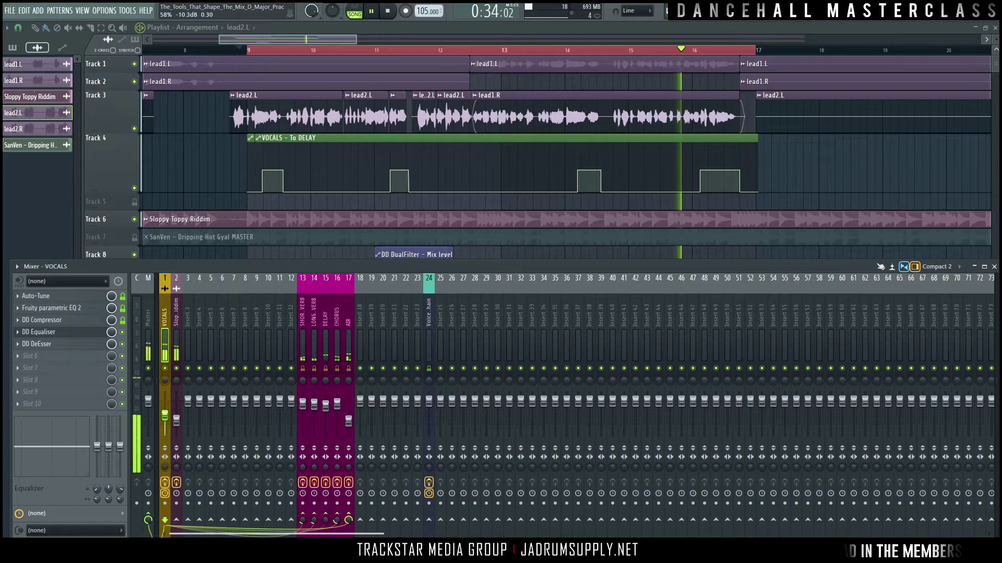
left_click_drag(167, 411, 177, 418)
left_click(161, 347)
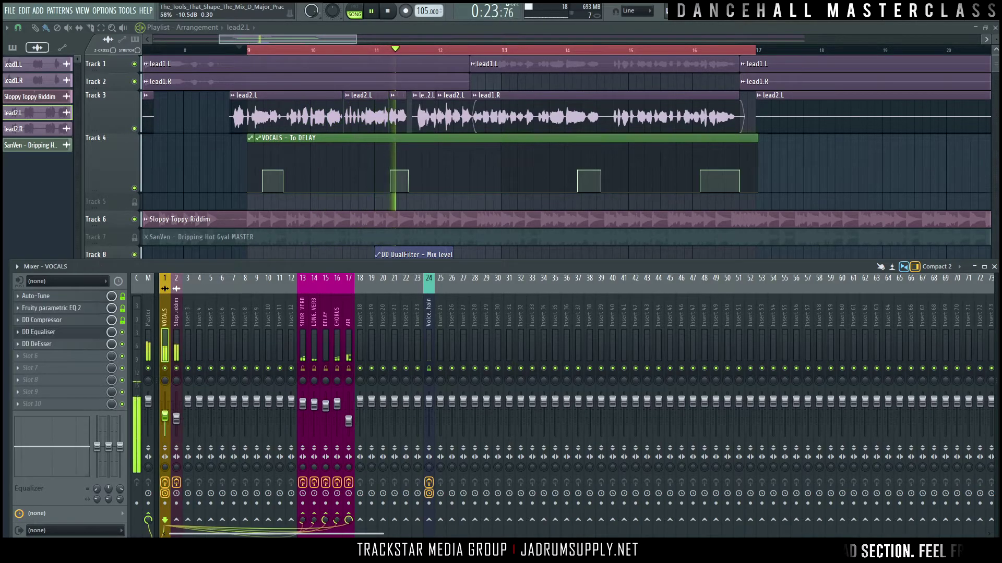
Raise the VOCALS and riddim faders together, bringing VOCALS to about -8.0 dB, and check the Master level during playback
left_click(148, 339)
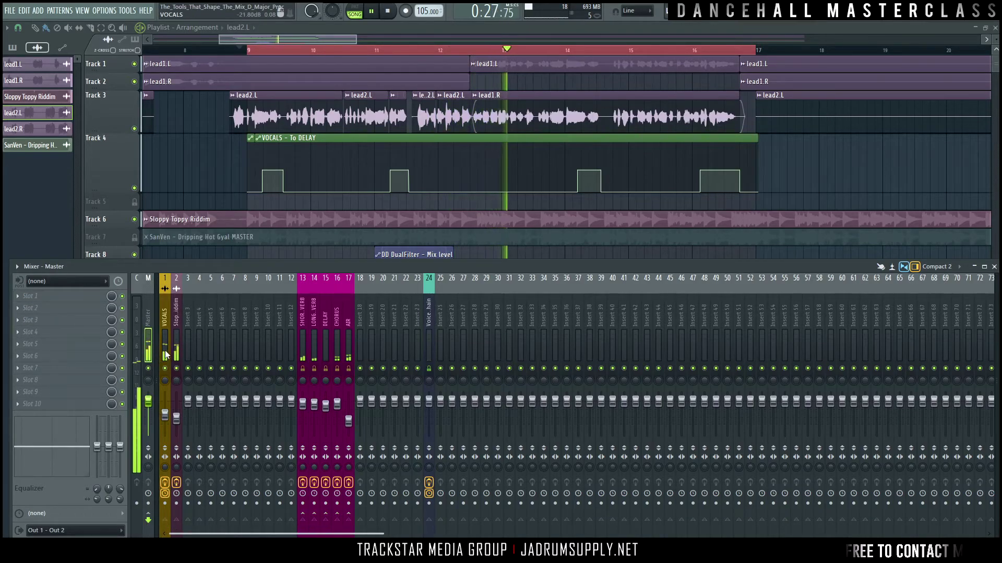
left_click(165, 349)
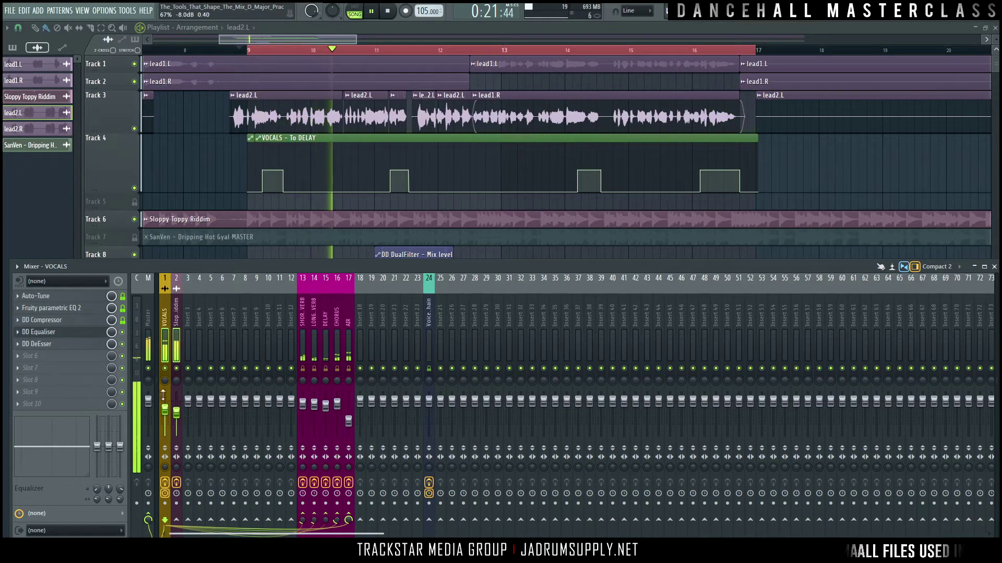
left_click(149, 346)
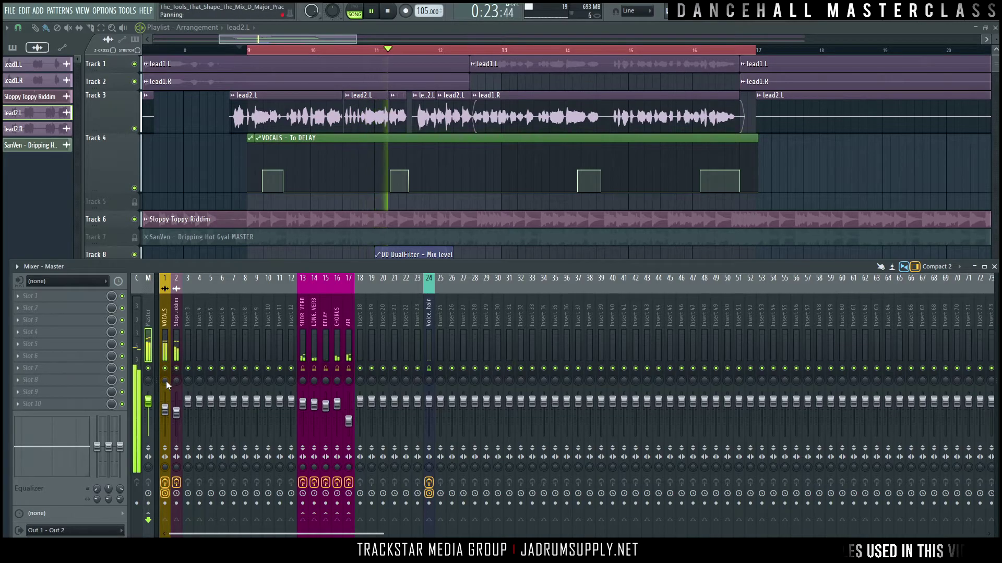
left_click(165, 352)
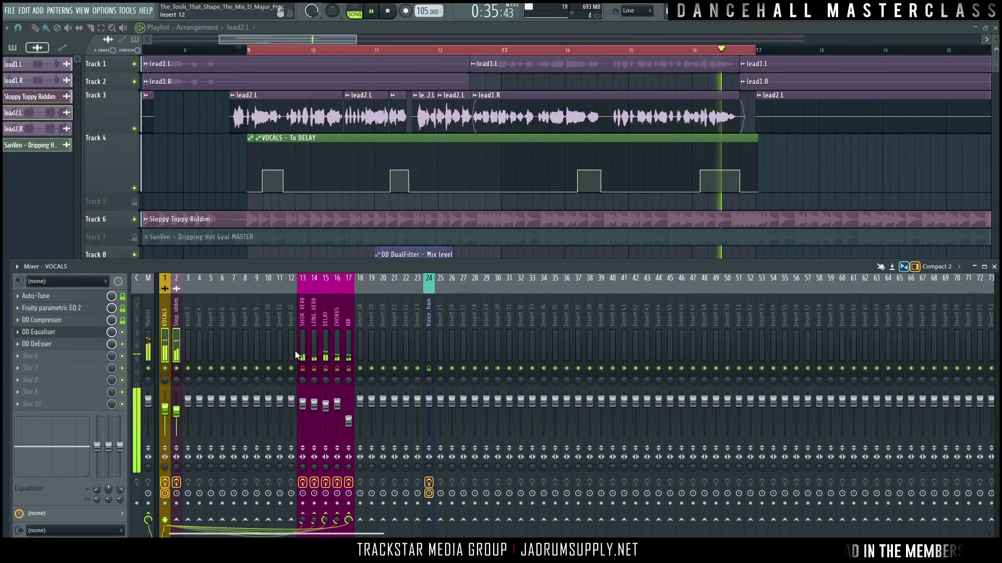
key("space")
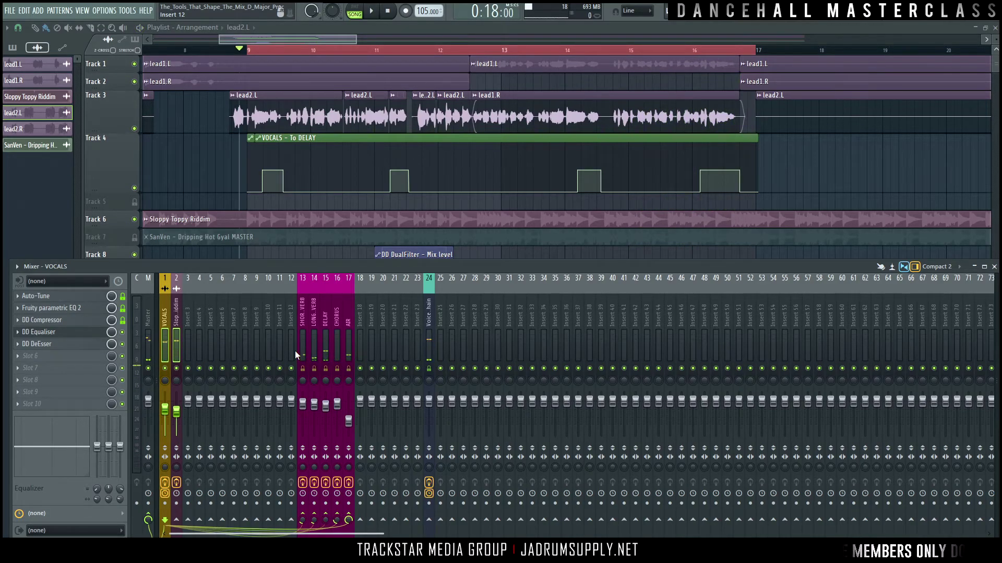